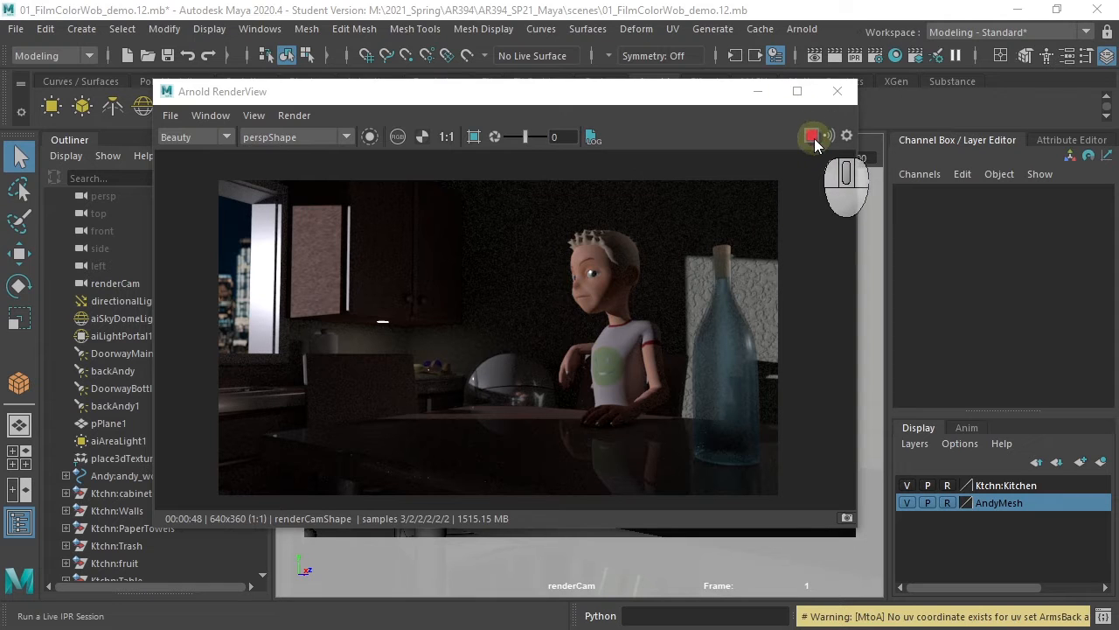
- Create an aiAtmosphereVolume for the Atmosphere slot in the Arnold Renderer environment render settings
click(835, 91)
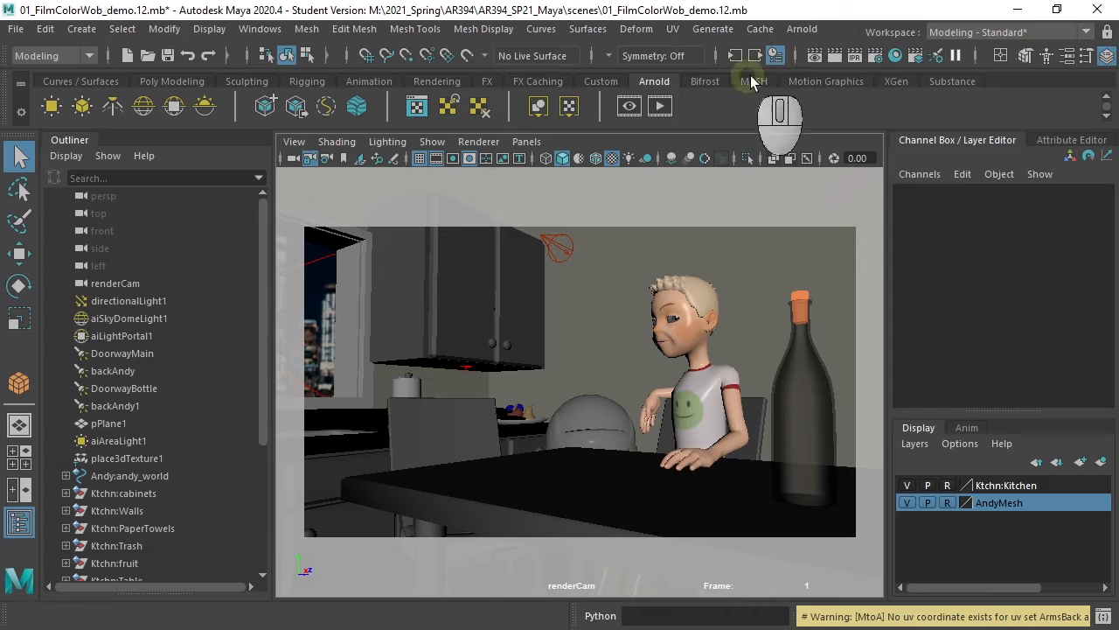
click(875, 55)
click(429, 135)
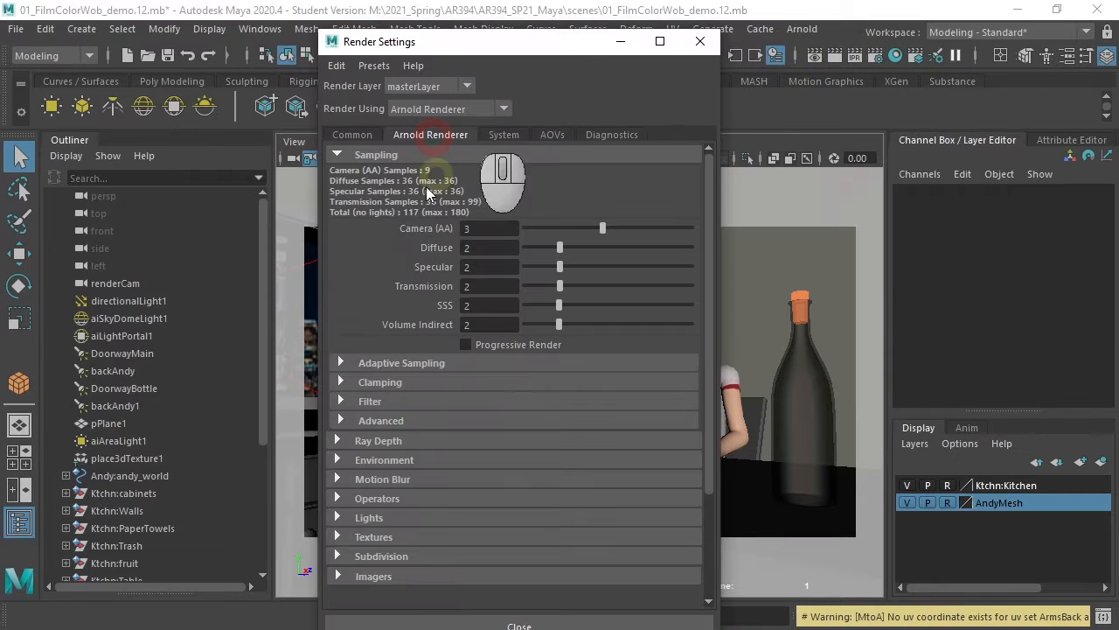
click(338, 155)
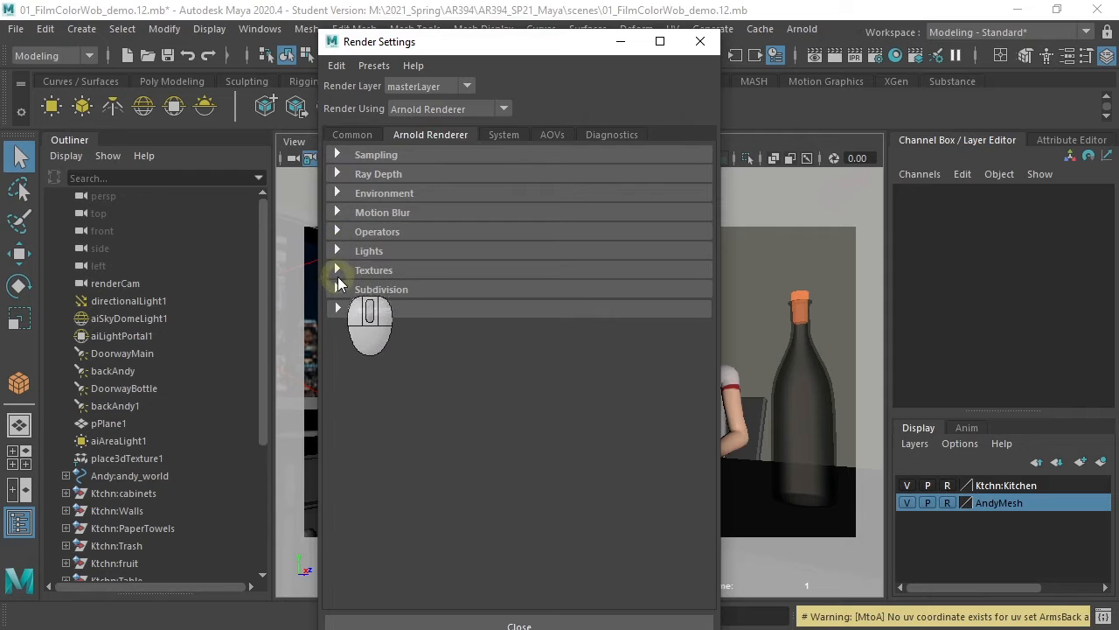
click(337, 193)
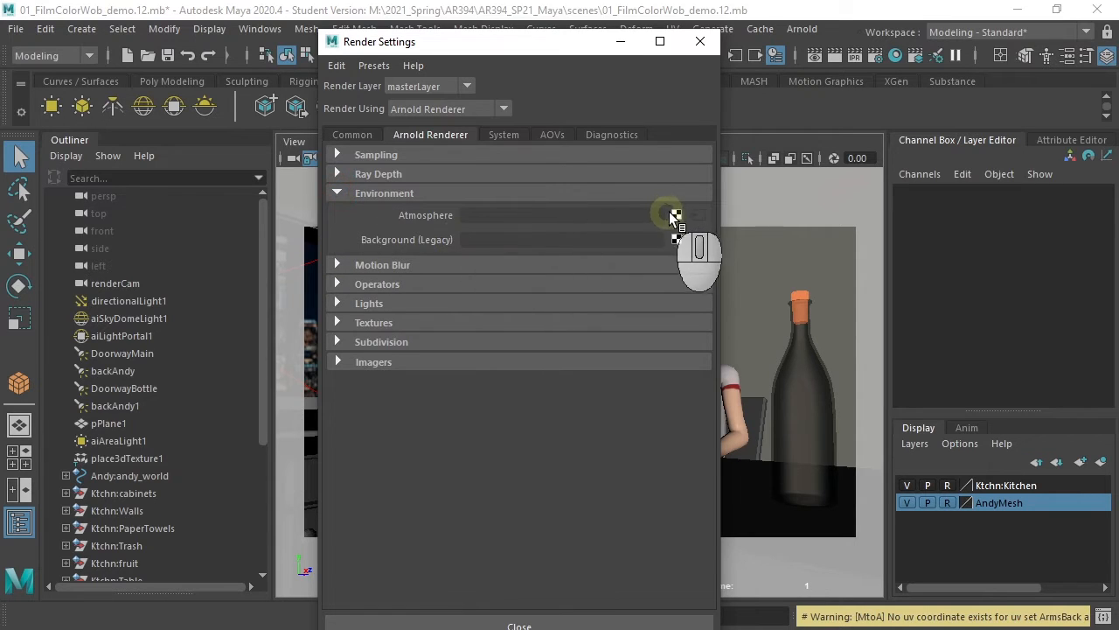
click(675, 216)
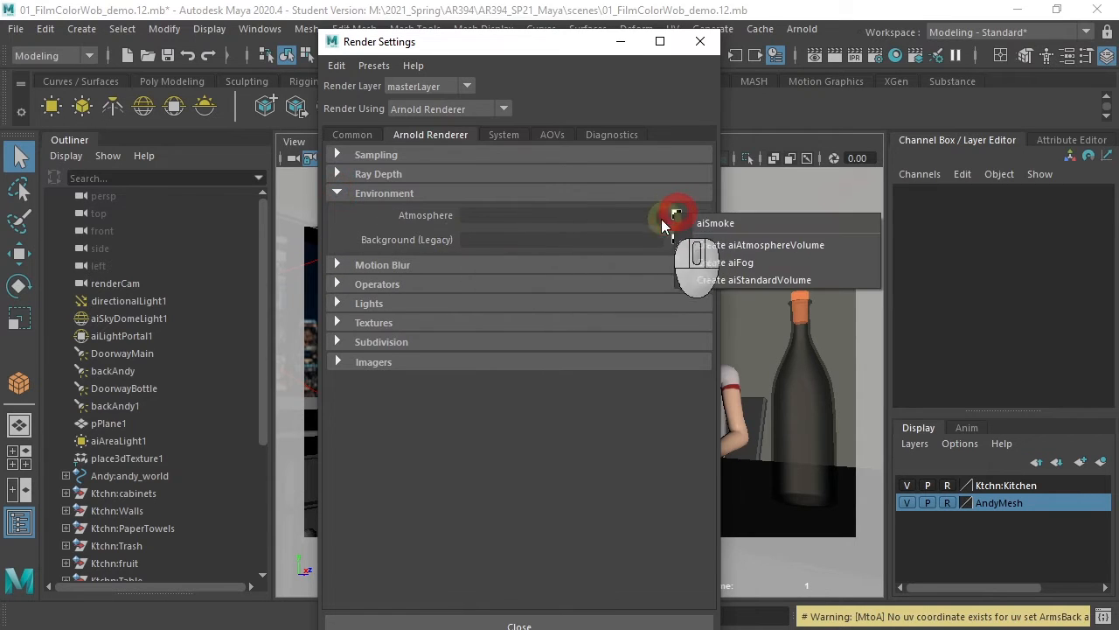
click(779, 246)
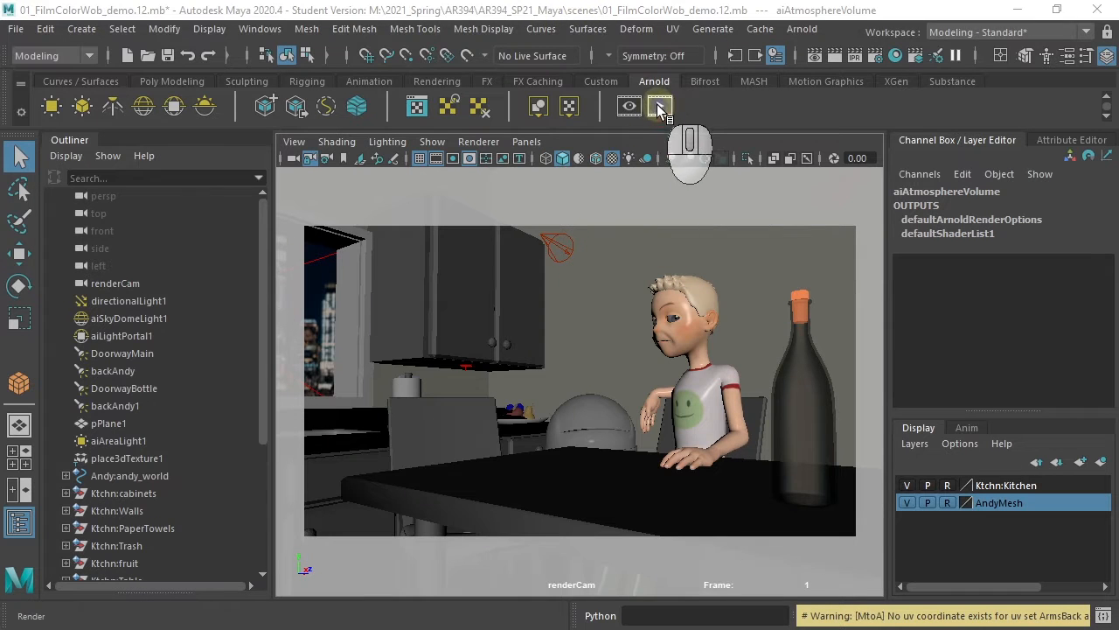
- Render a preview of the scene with the atmosphere volume in the Arnold RenderView, then stop it
click(659, 106)
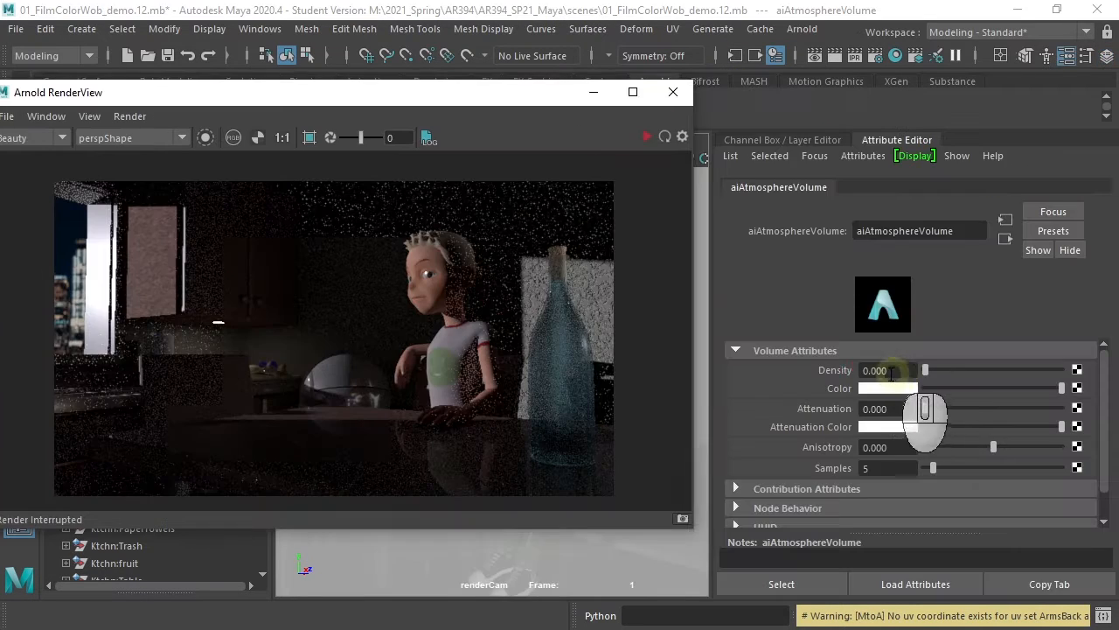
click(891, 371)
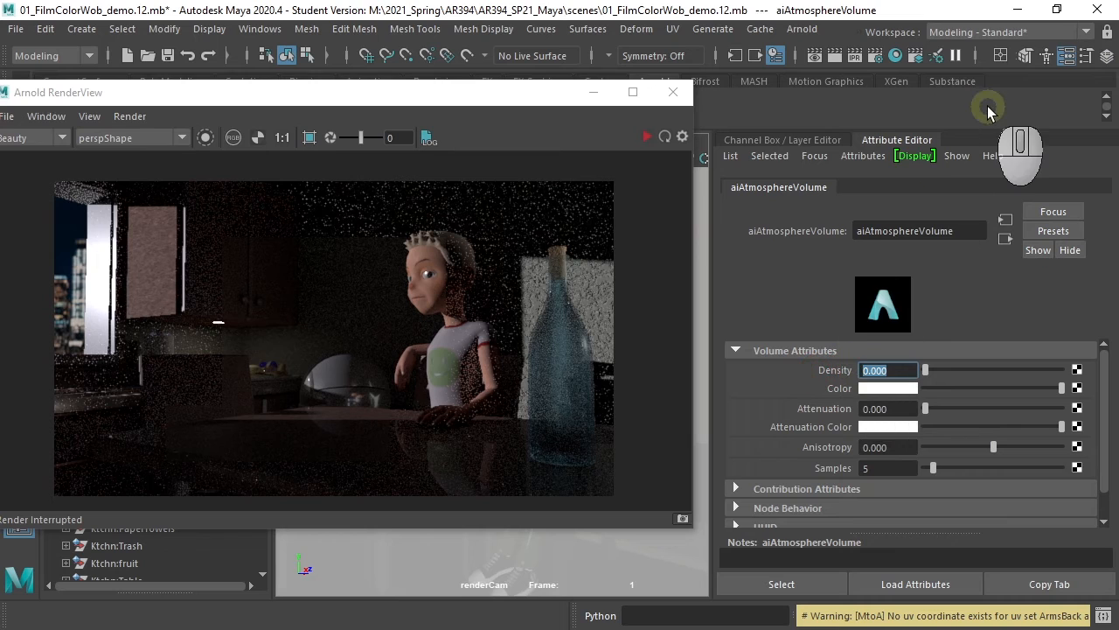
click(645, 137)
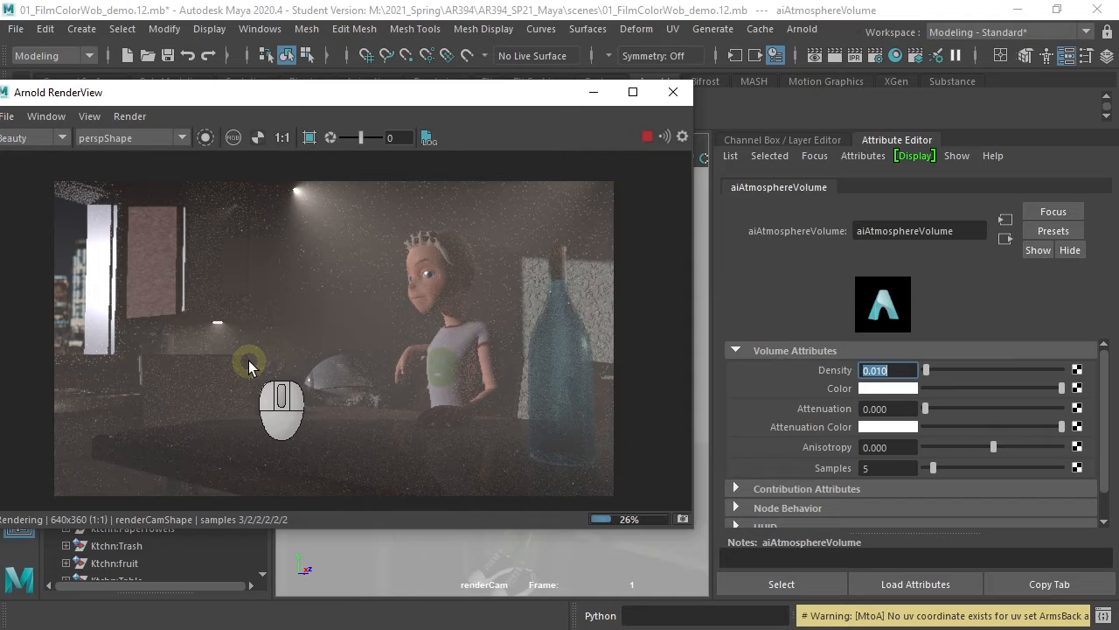
click(647, 137)
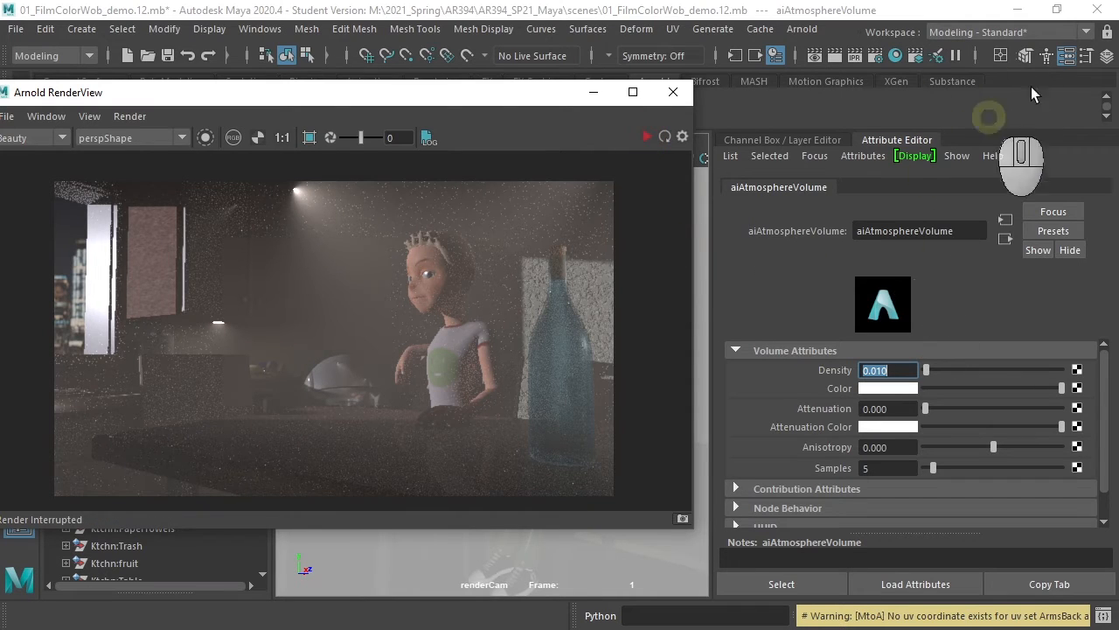
- Break the aiAtmosphereVolume connection on the Atmosphere attribute and close the render windows
drag(620, 0, 522, 42)
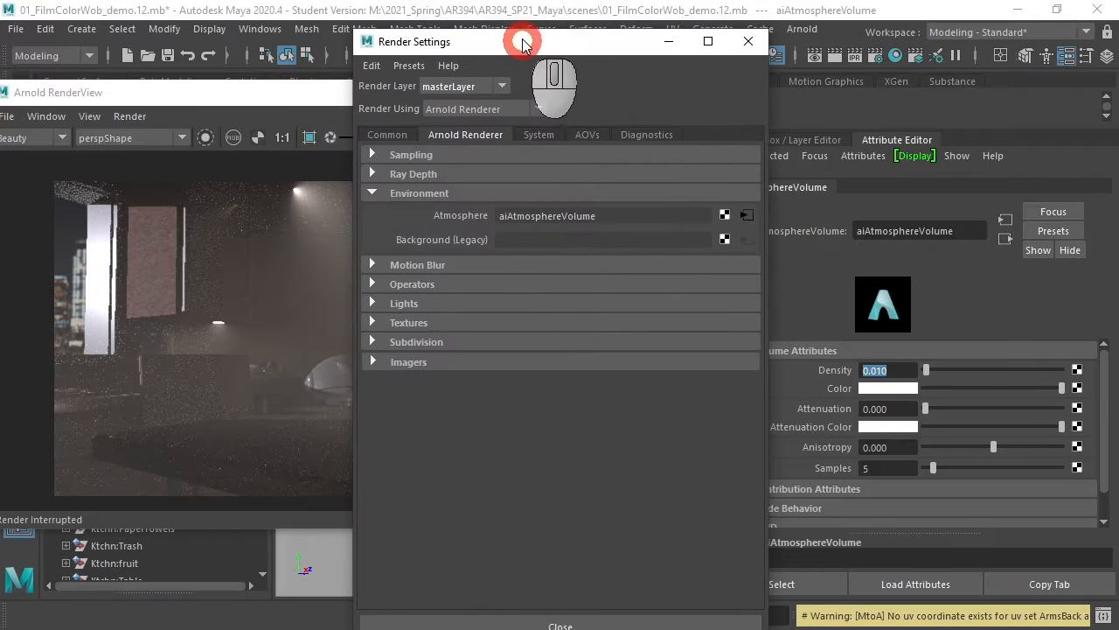
right_click(451, 217)
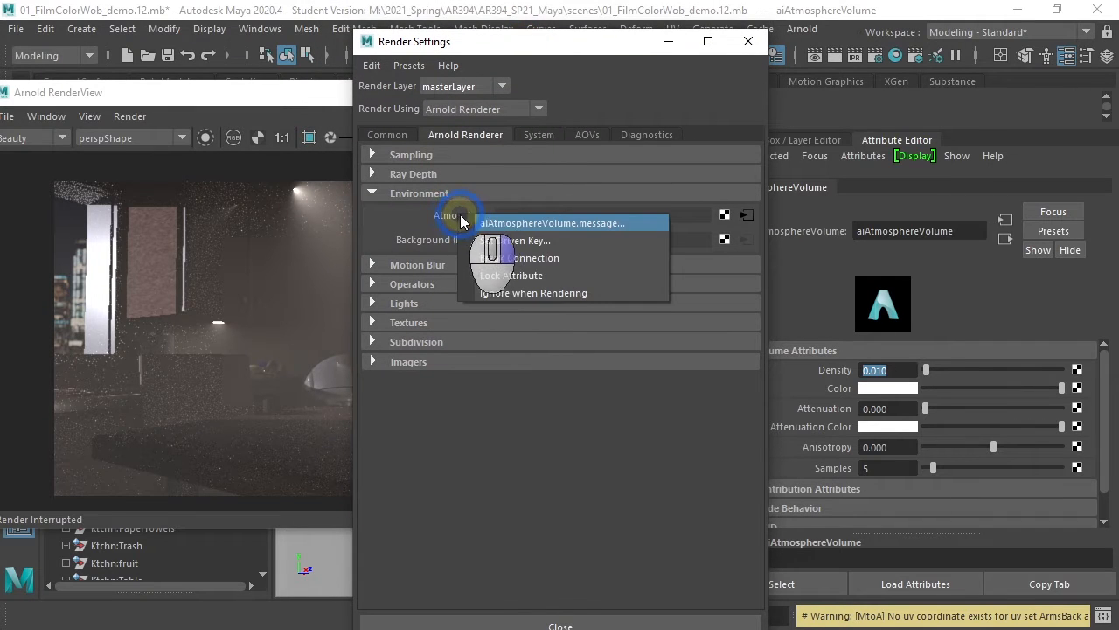
click(512, 253)
click(749, 41)
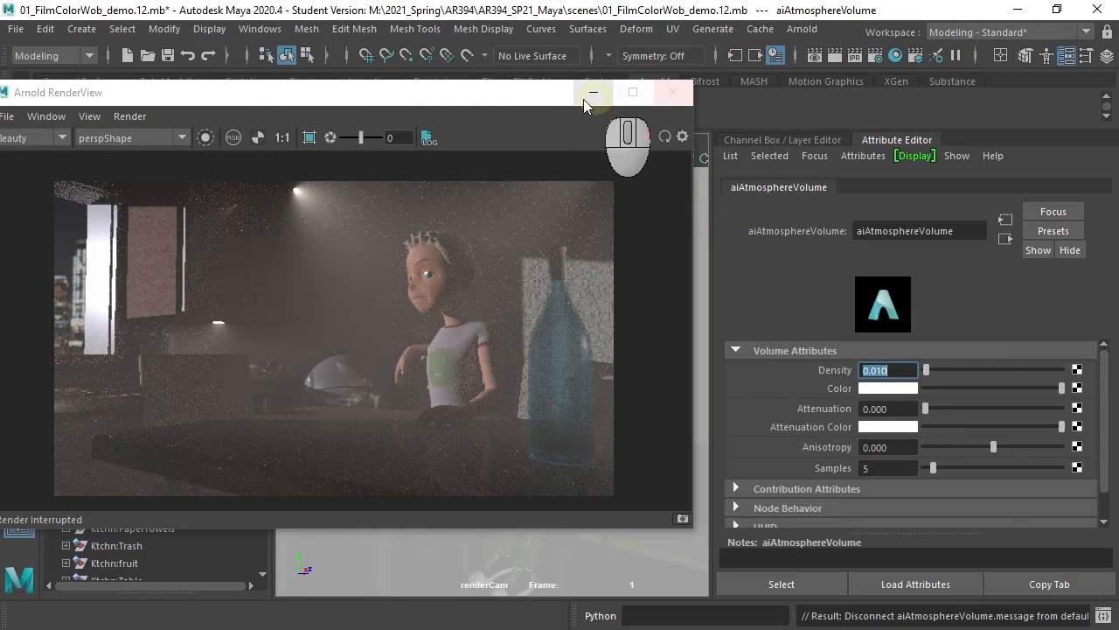
click(666, 93)
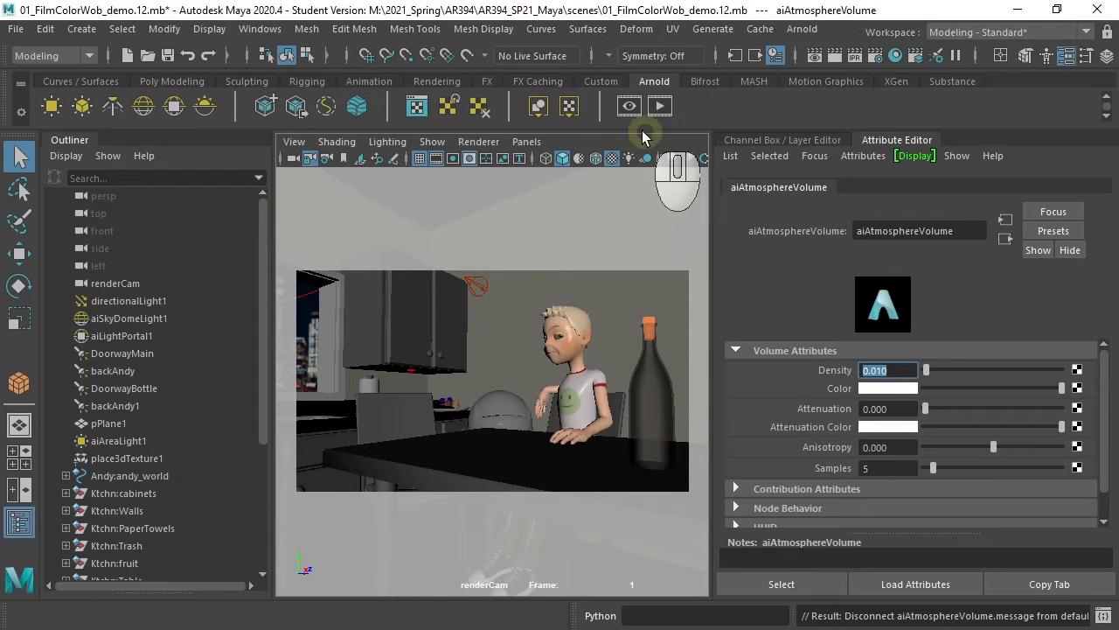
- Draw a polygon cube over the whole kitchen in the top view, about 156 by 207 units and 135 high
key(space)
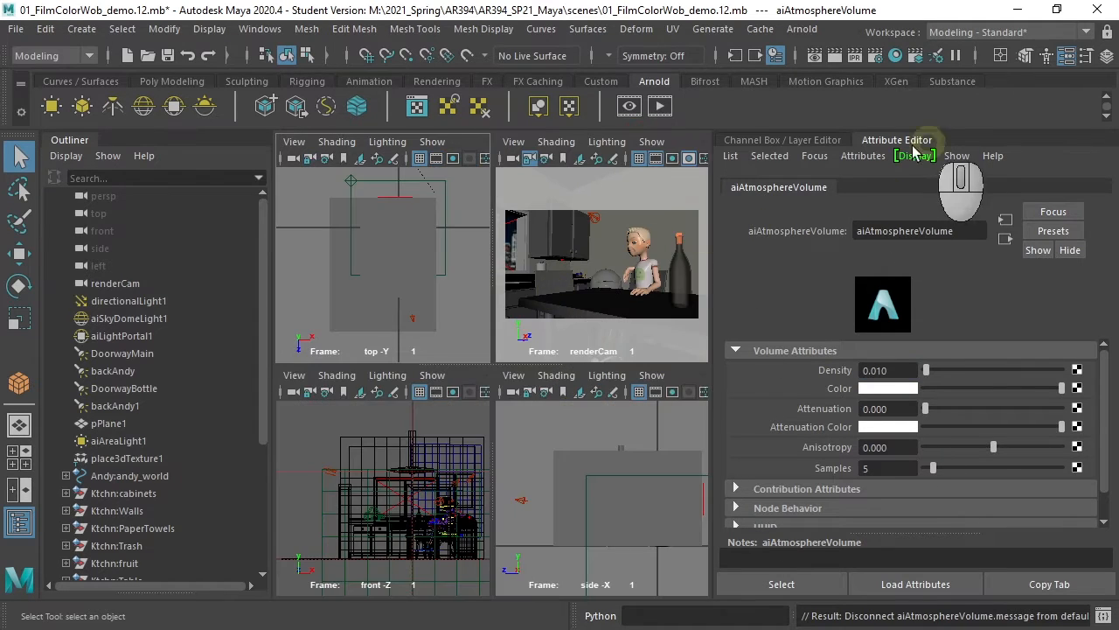
click(799, 142)
key(space)
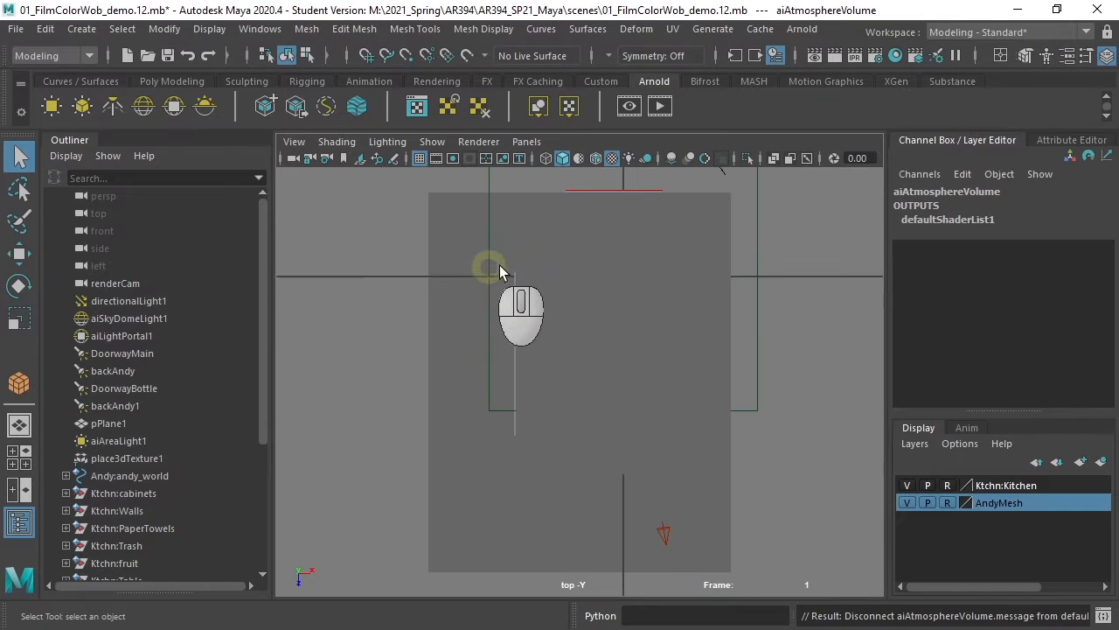
click(590, 162)
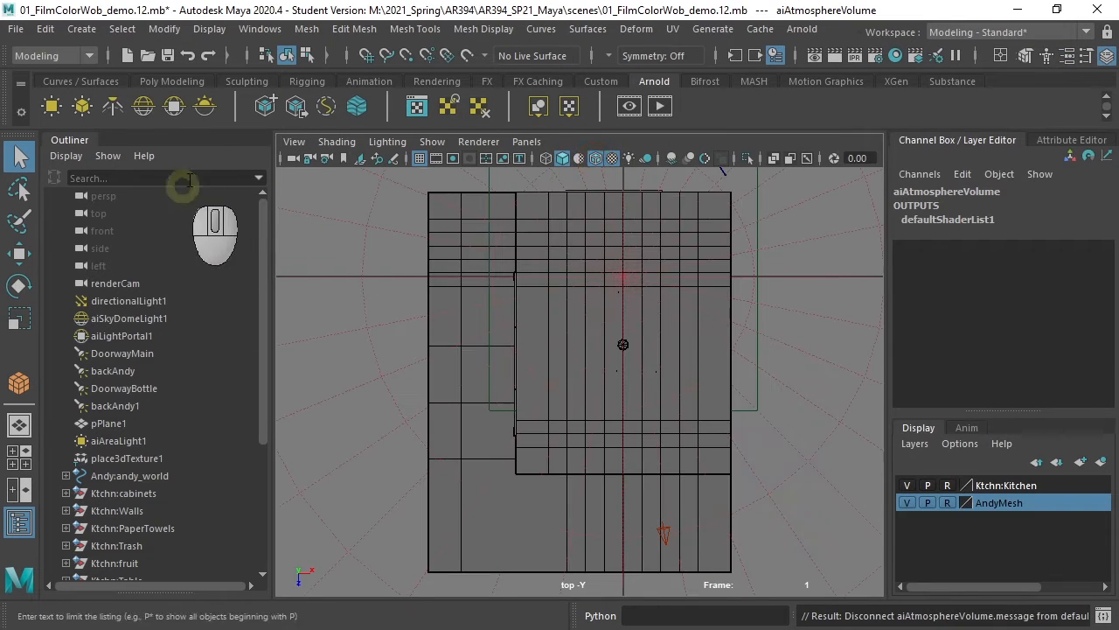
click(174, 83)
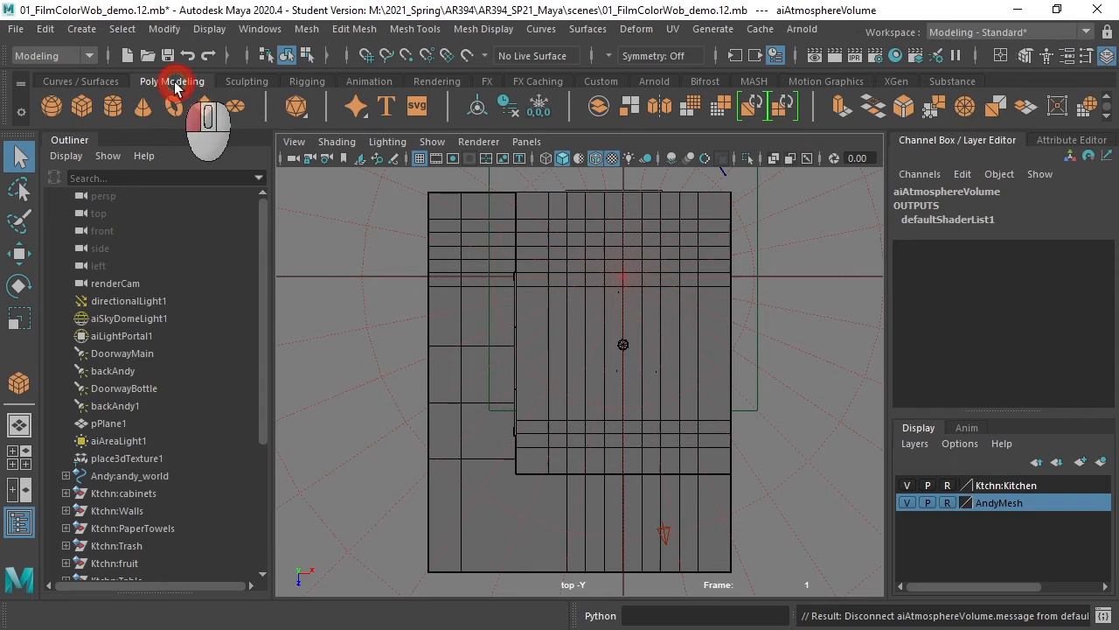
click(81, 106)
drag(516, 194, 730, 473)
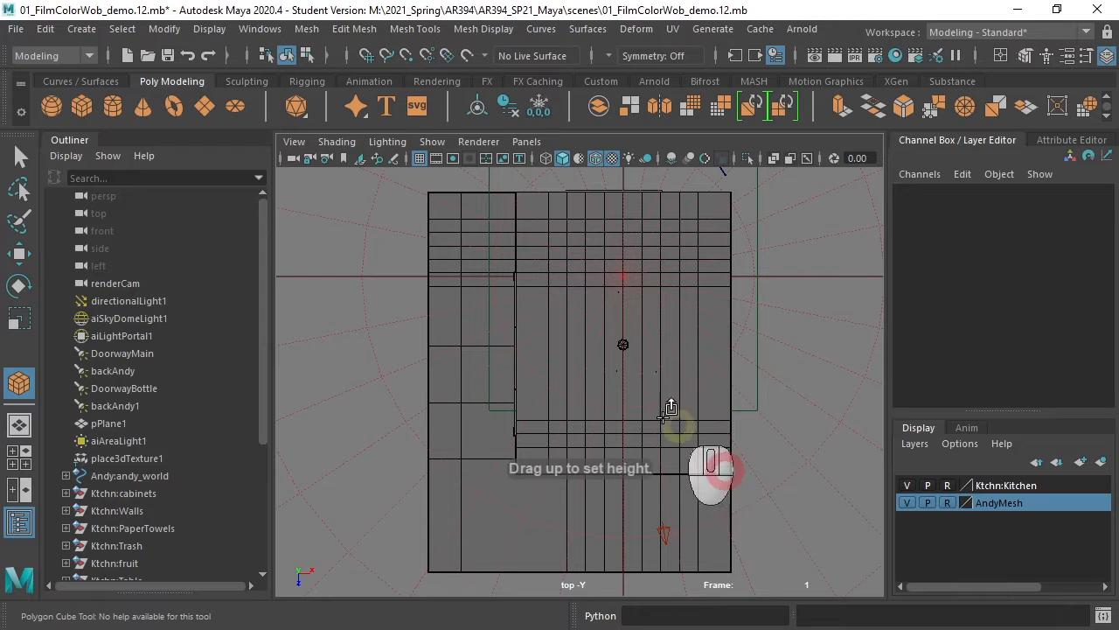
key(space)
drag(482, 549, 495, 405)
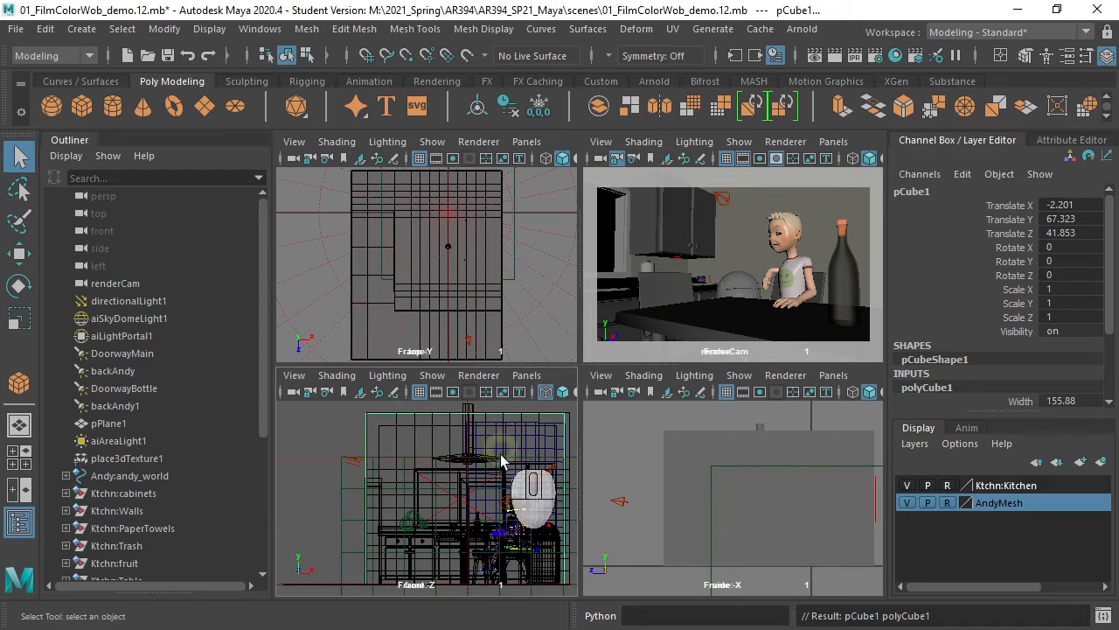
- Assign a new Use Background material to the cube and view its attributes
key(space)
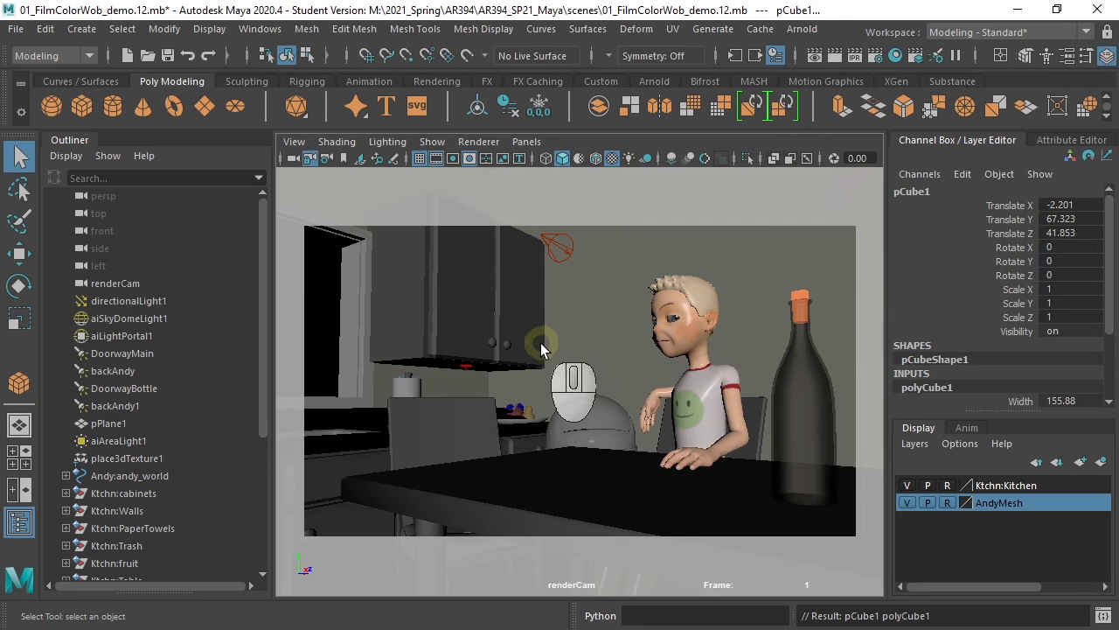
key(space)
drag(554, 347, 557, 296)
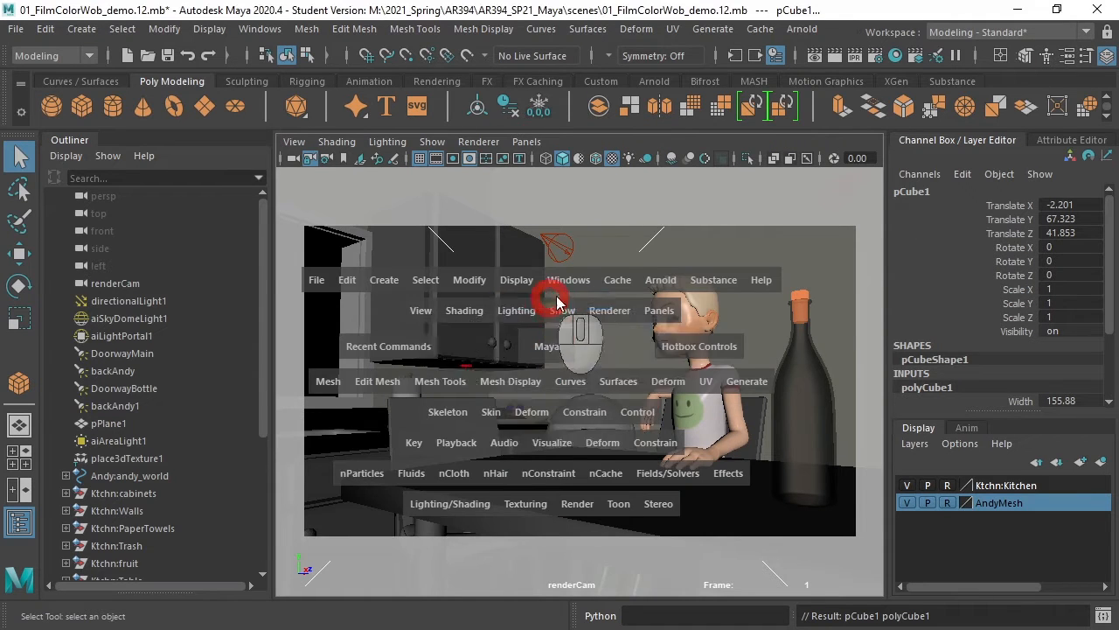
alt+drag(654, 344, 576, 372)
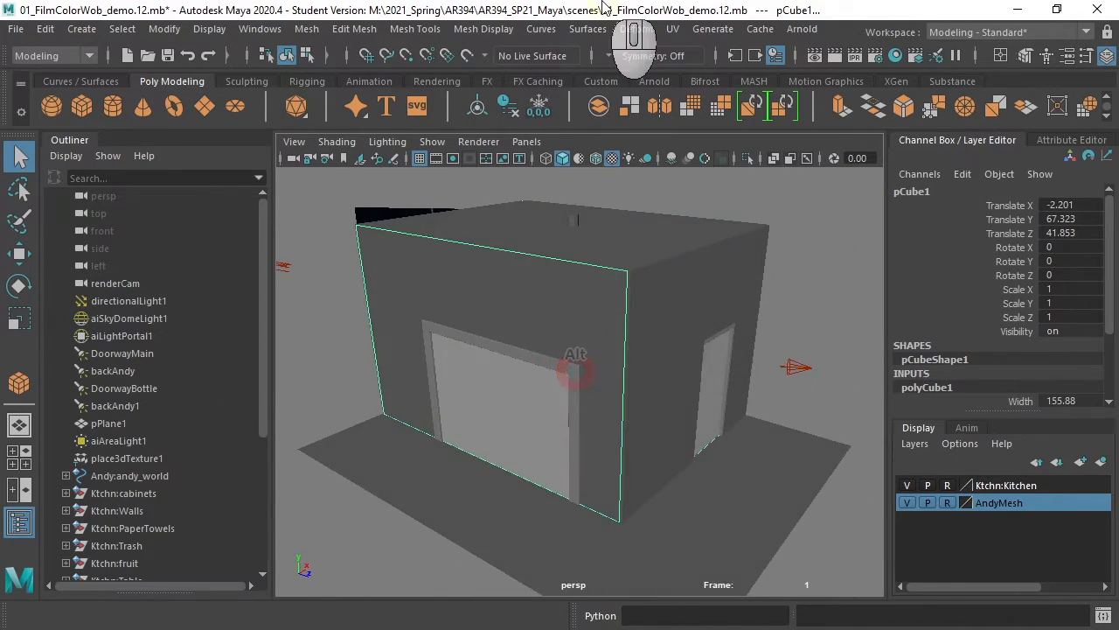
right_click(492, 389)
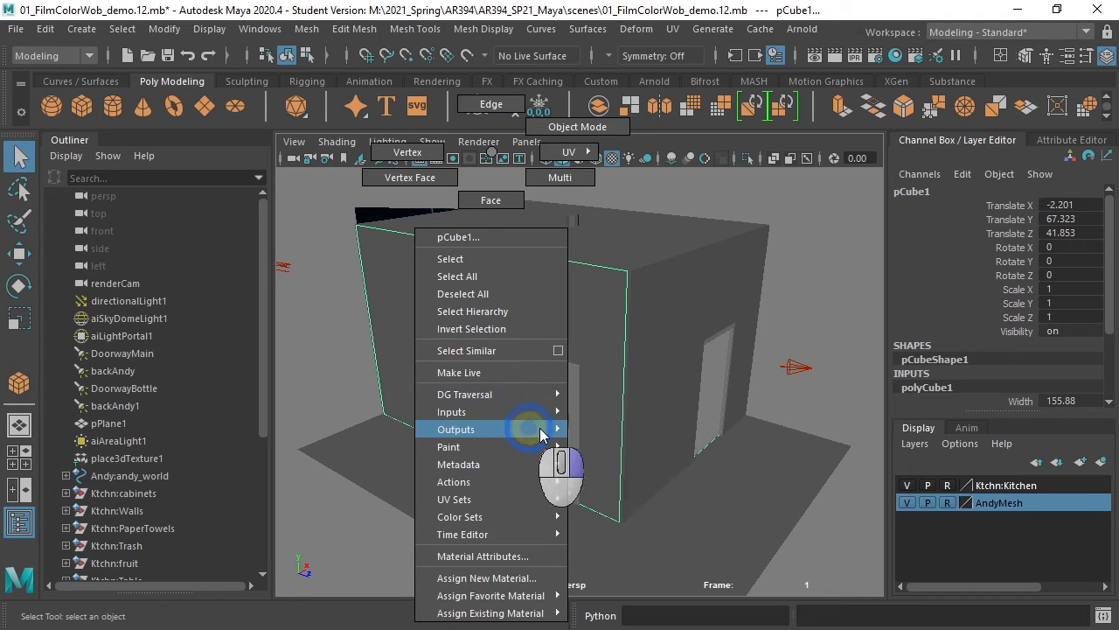
right_drag(511, 595, 676, 574)
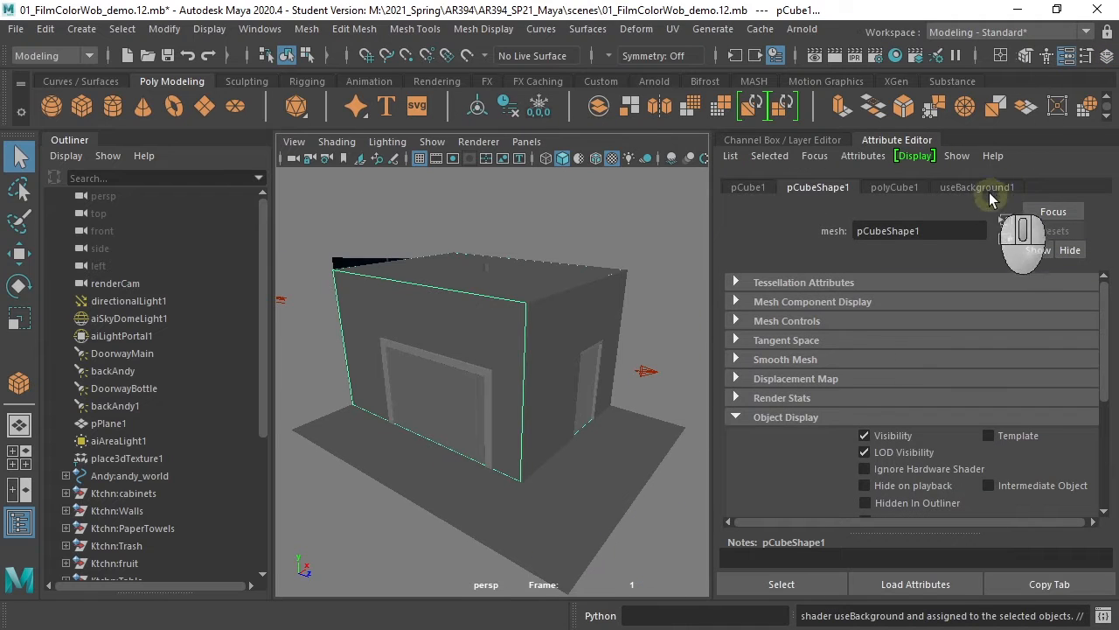
click(990, 193)
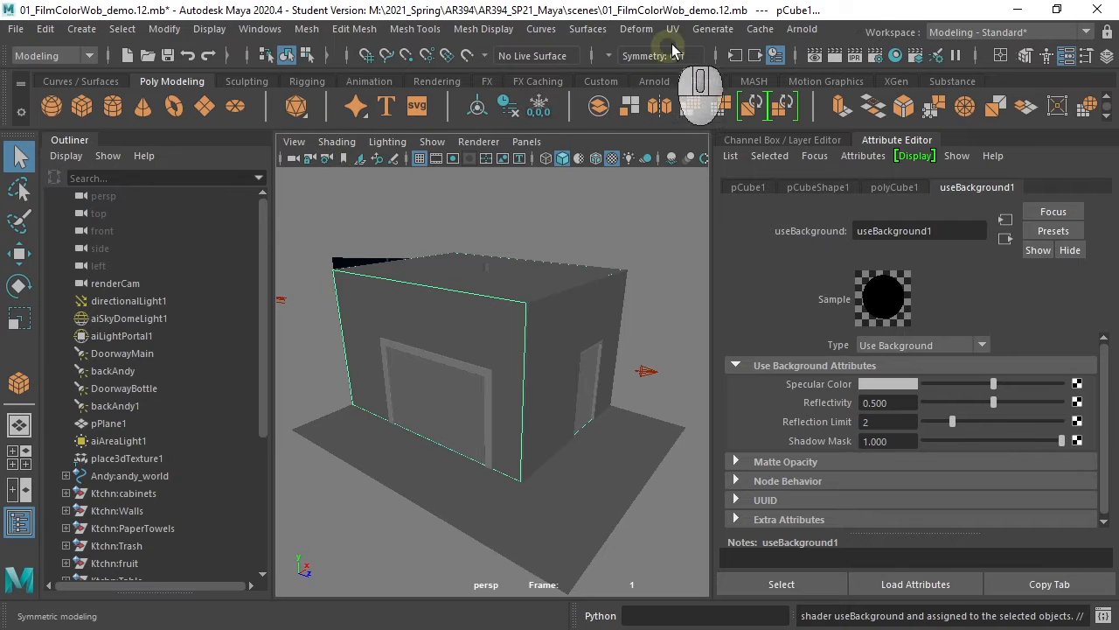
- Open the Hypershade and display the Use Background material network in the graph
click(895, 55)
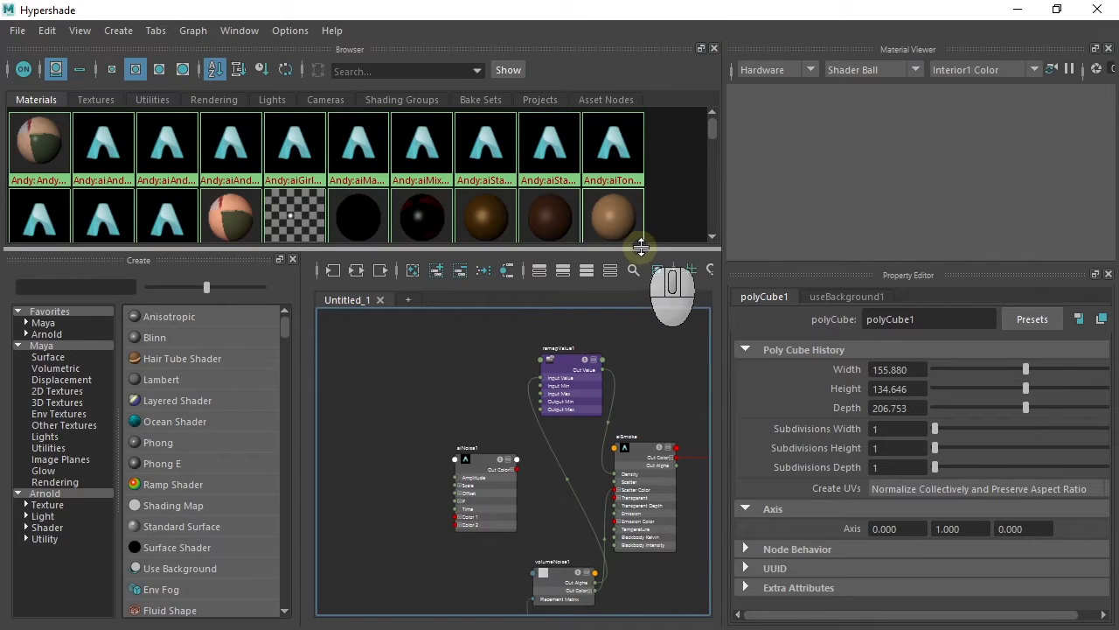
drag(645, 250, 630, 442)
drag(714, 132, 711, 211)
right_drag(237, 337, 249, 391)
drag(333, 445, 386, 127)
key(f)
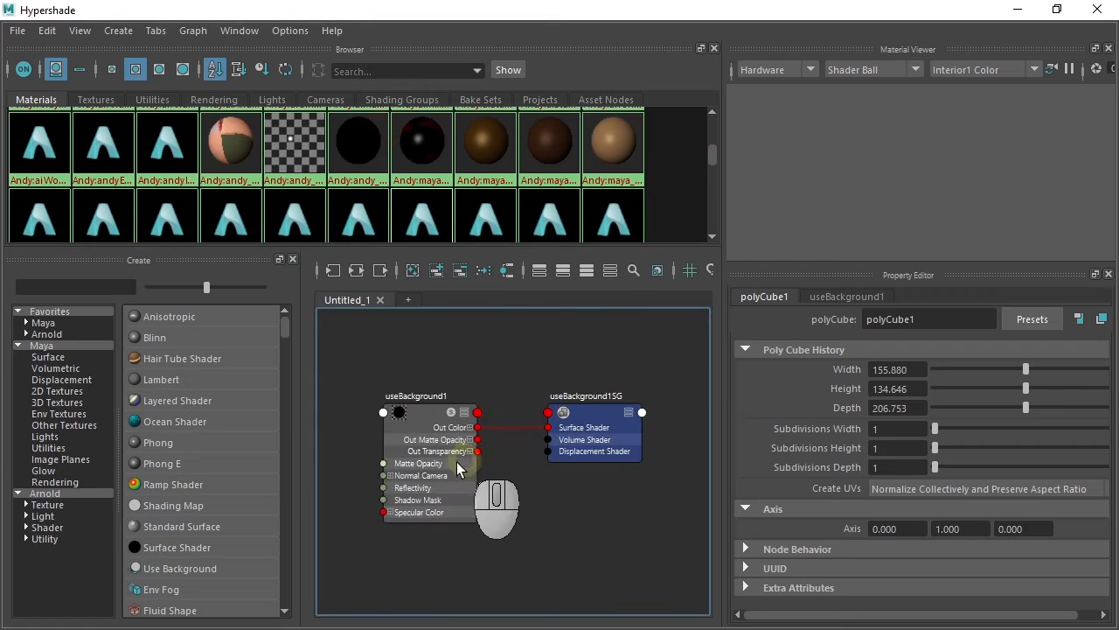
middle_drag(486, 199, 515, 490)
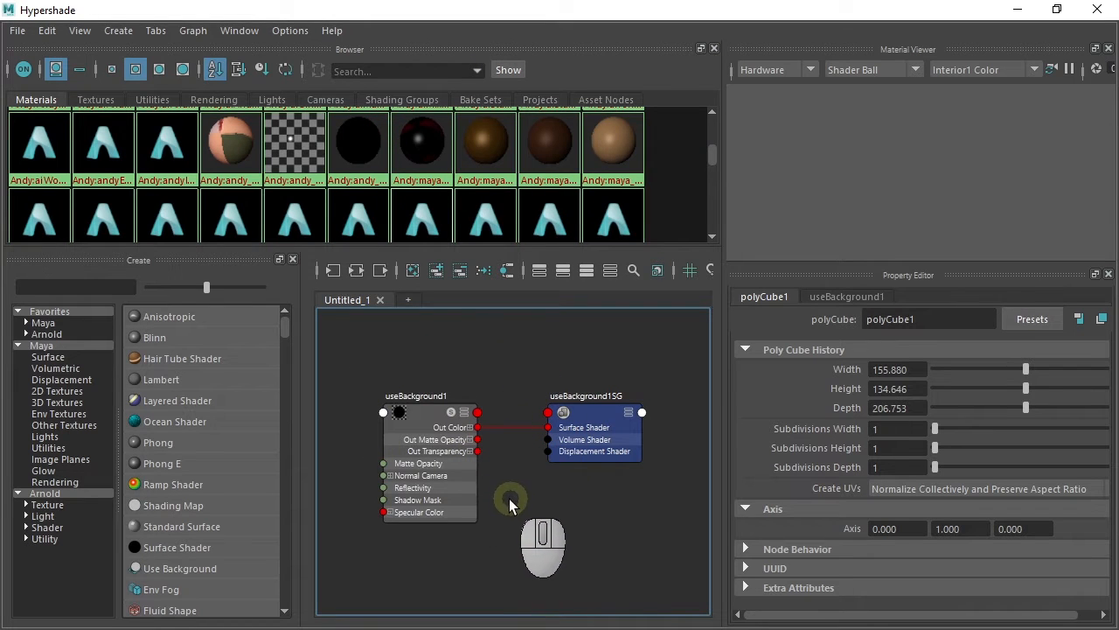
- Rename the cube's shading group to SmokeSG1
click(590, 402)
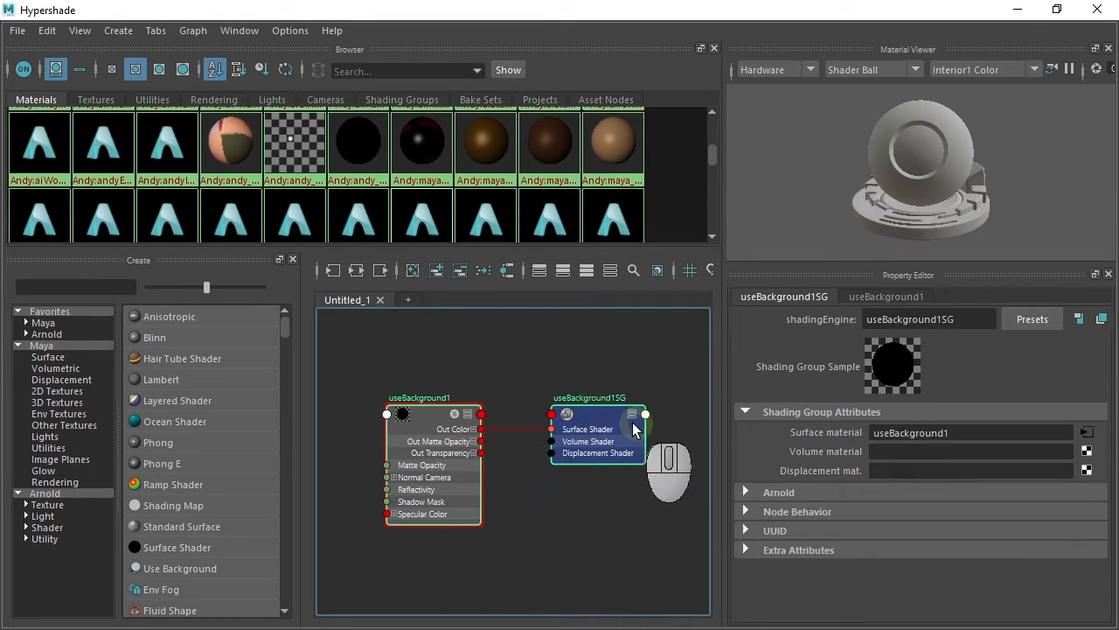
click(958, 317)
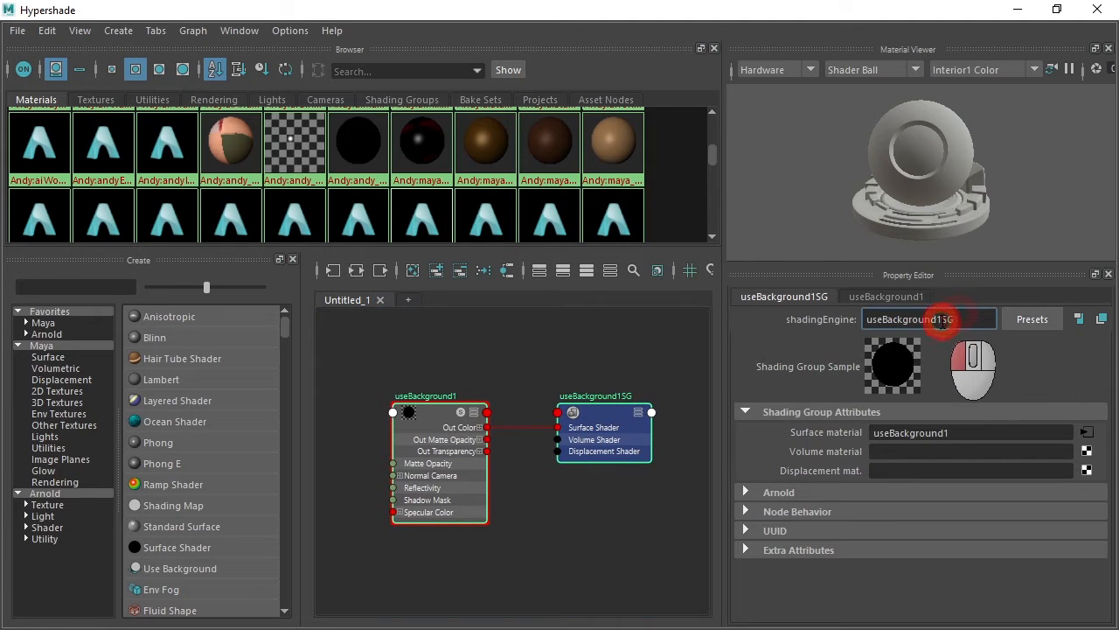
drag(943, 319, 801, 325)
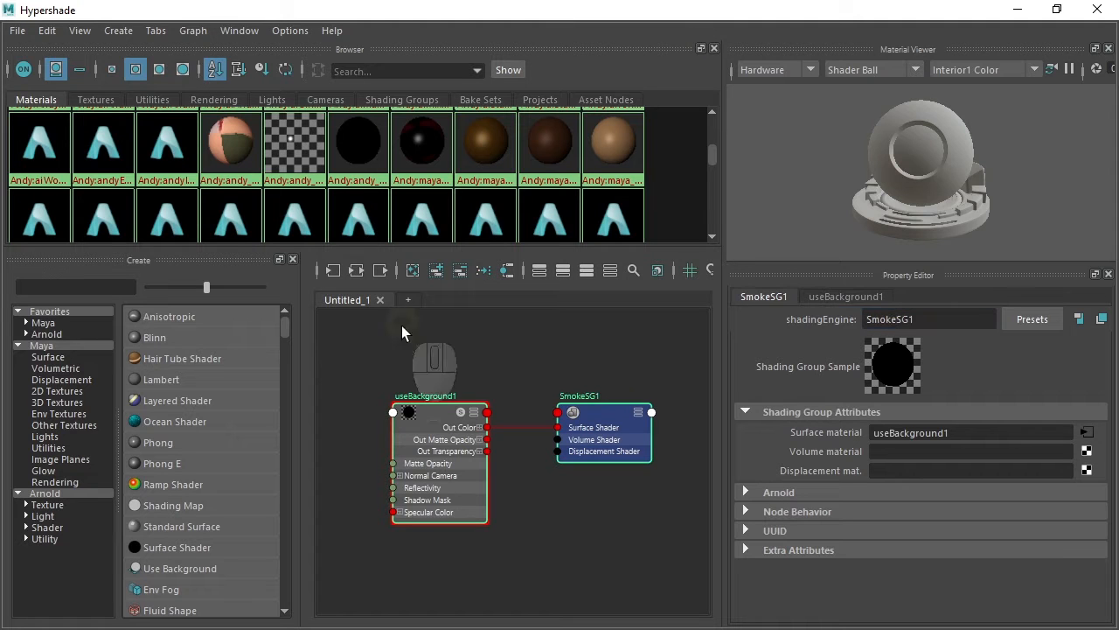
- Delete the useBackground1 shader node from the graph and reposition the SmokeSG1 node
drag(374, 325, 459, 540)
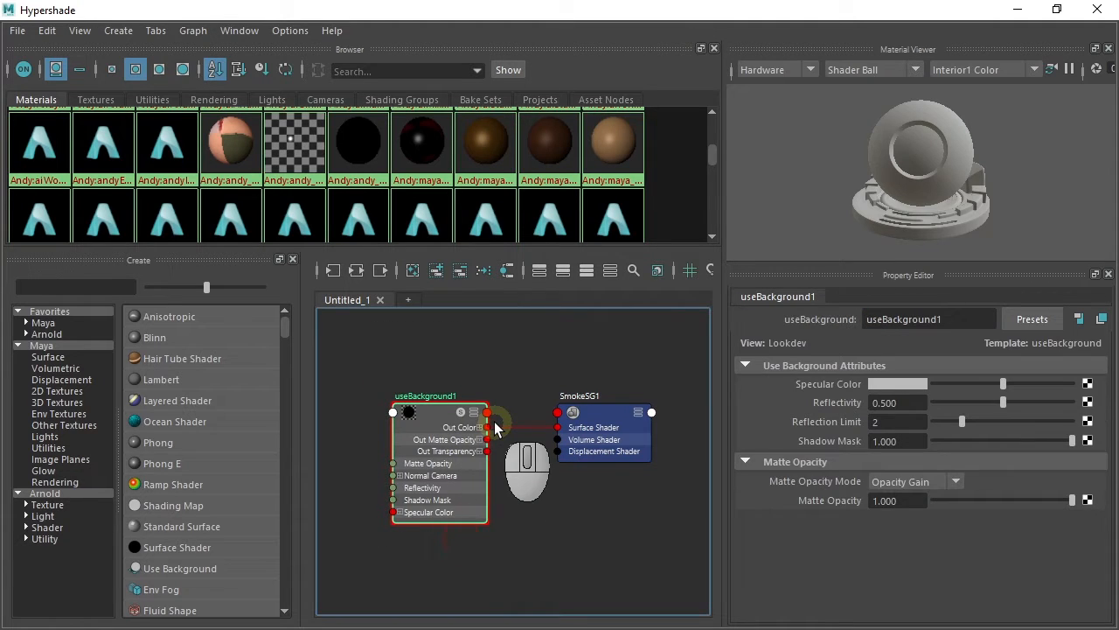
key(Delete)
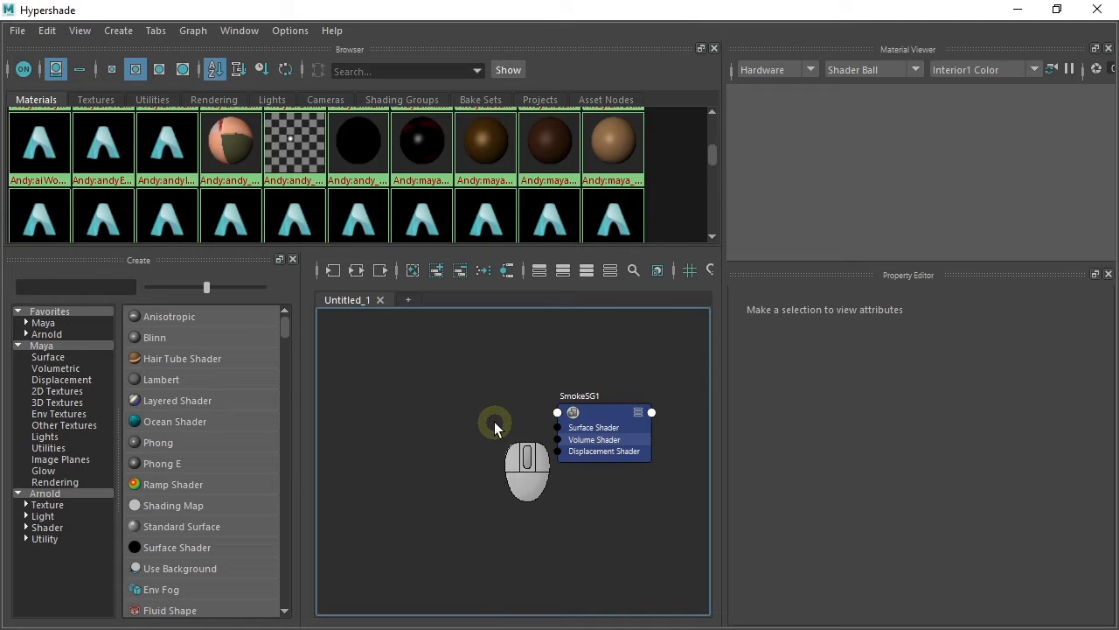
drag(606, 411, 590, 363)
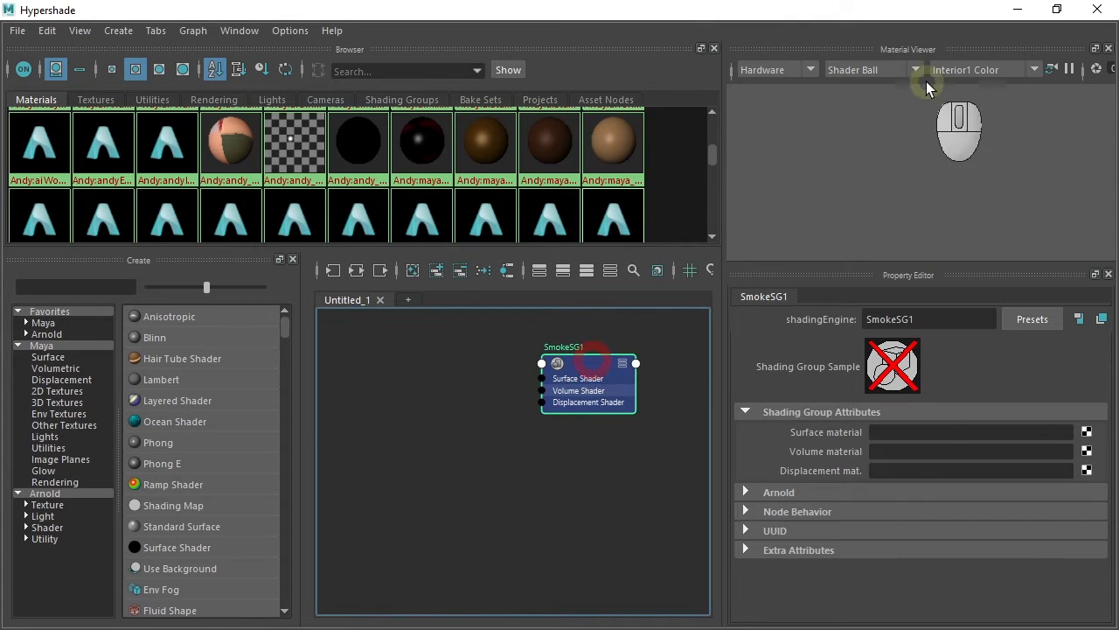
- Connect a new aiStandardVolume shader to SmokeSG1's Arnold Volume Shader slot and rearrange the two nodes
click(749, 494)
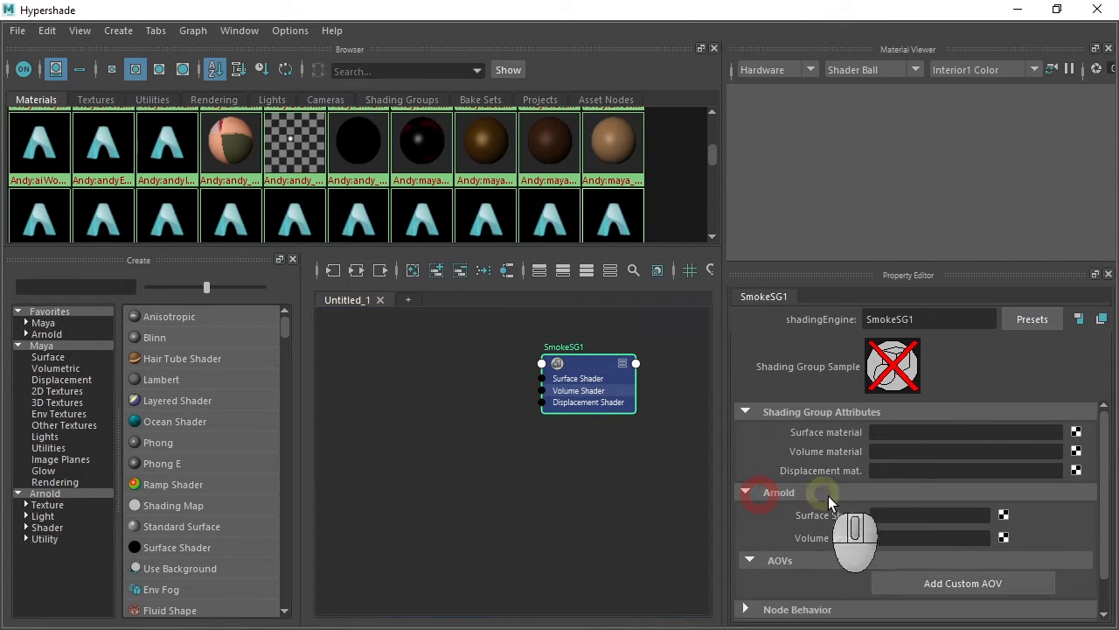
click(745, 412)
click(1004, 476)
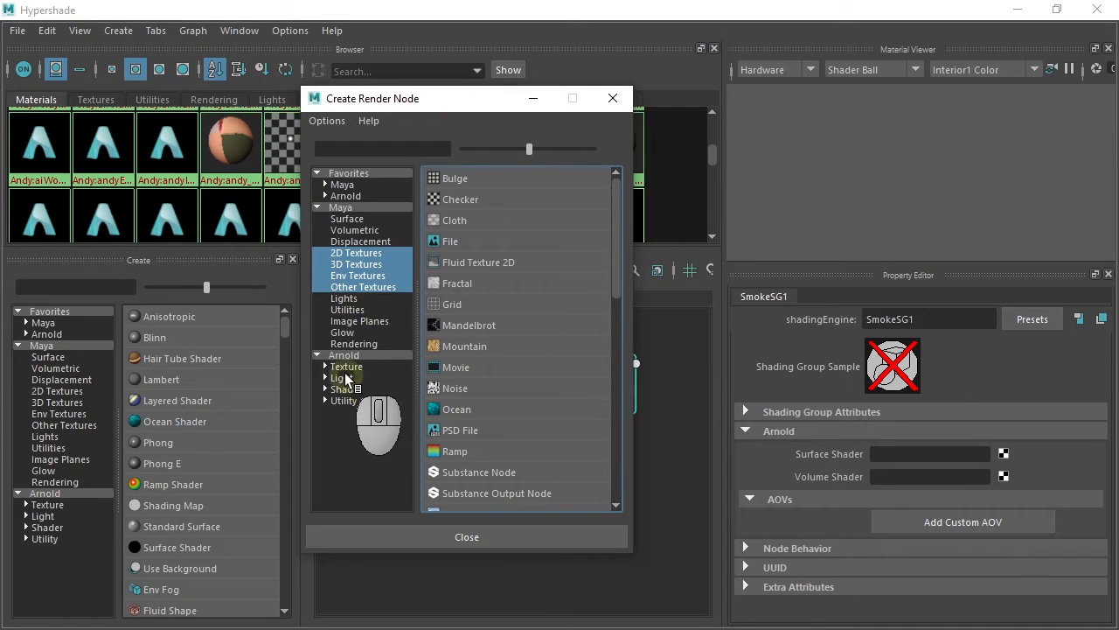
click(325, 368)
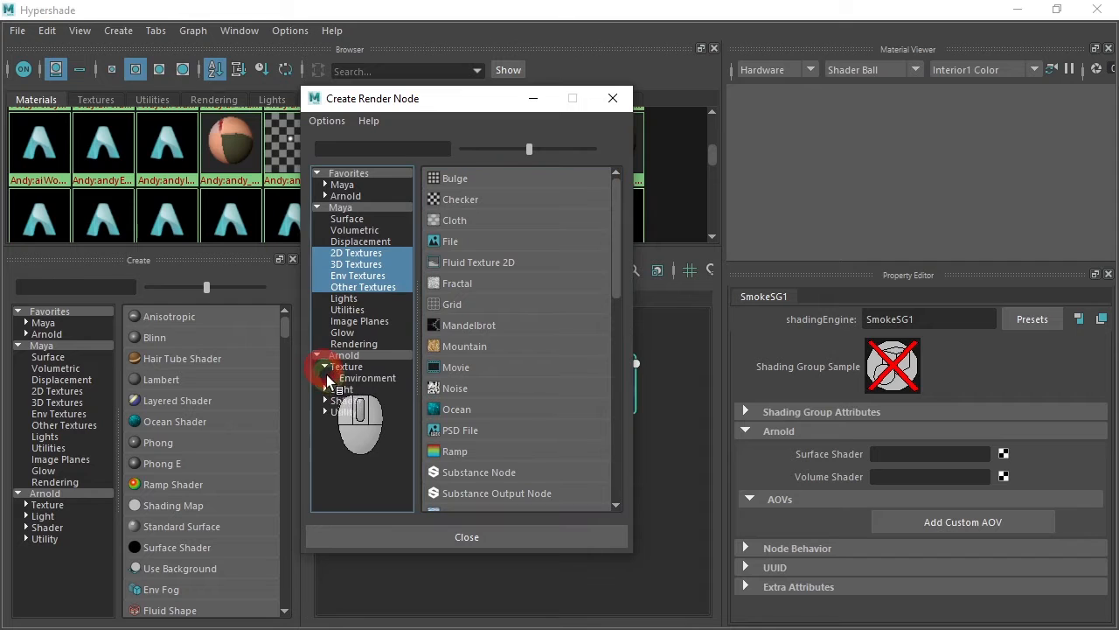
click(323, 382)
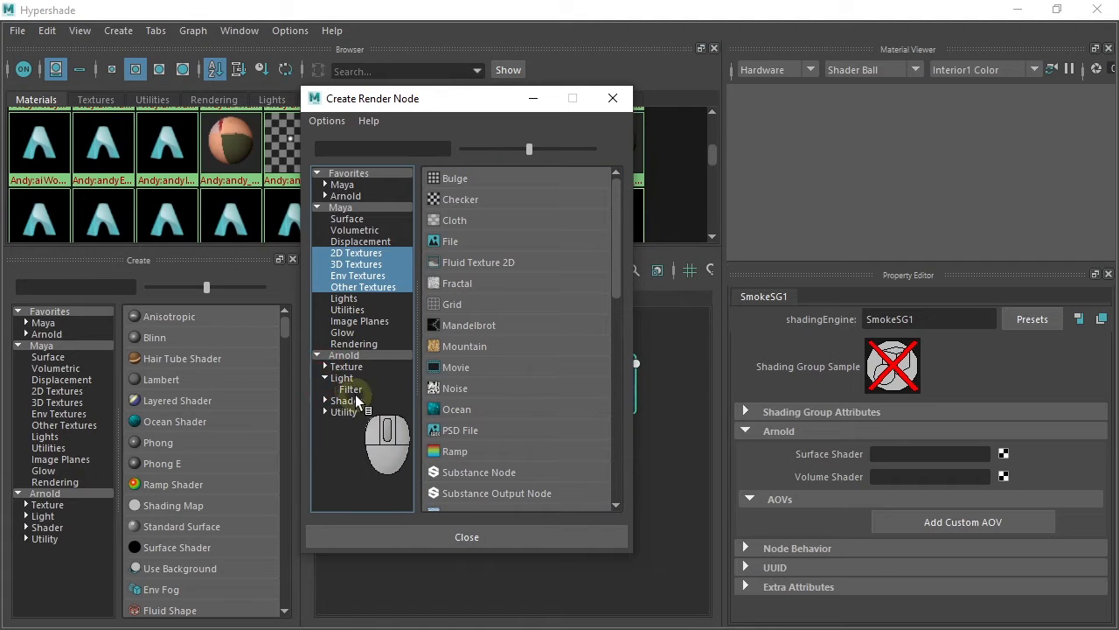
click(354, 419)
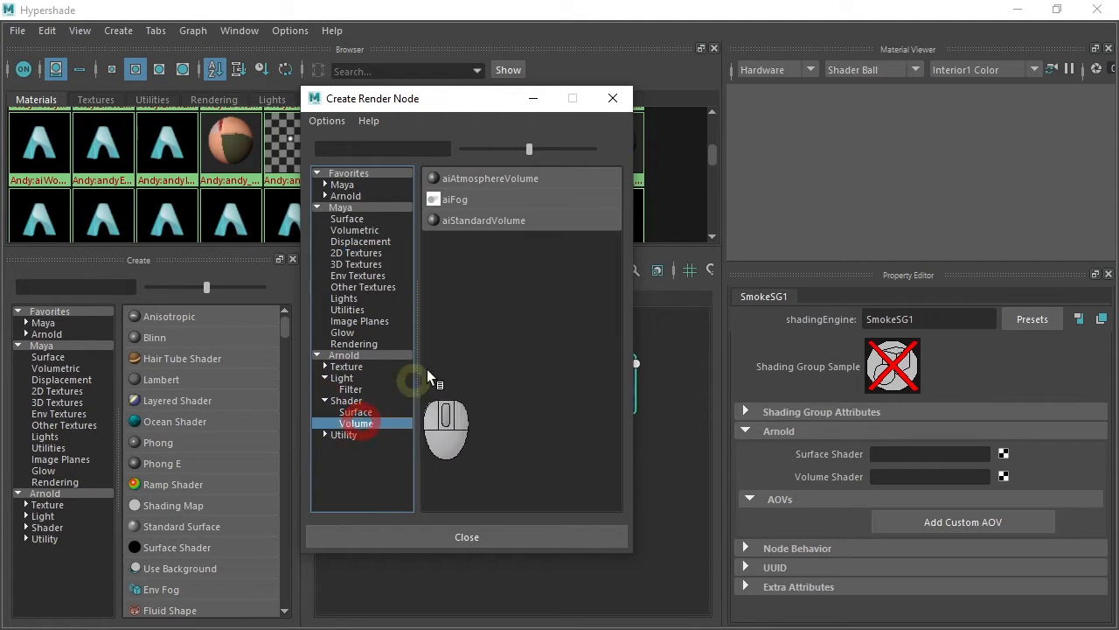
click(490, 219)
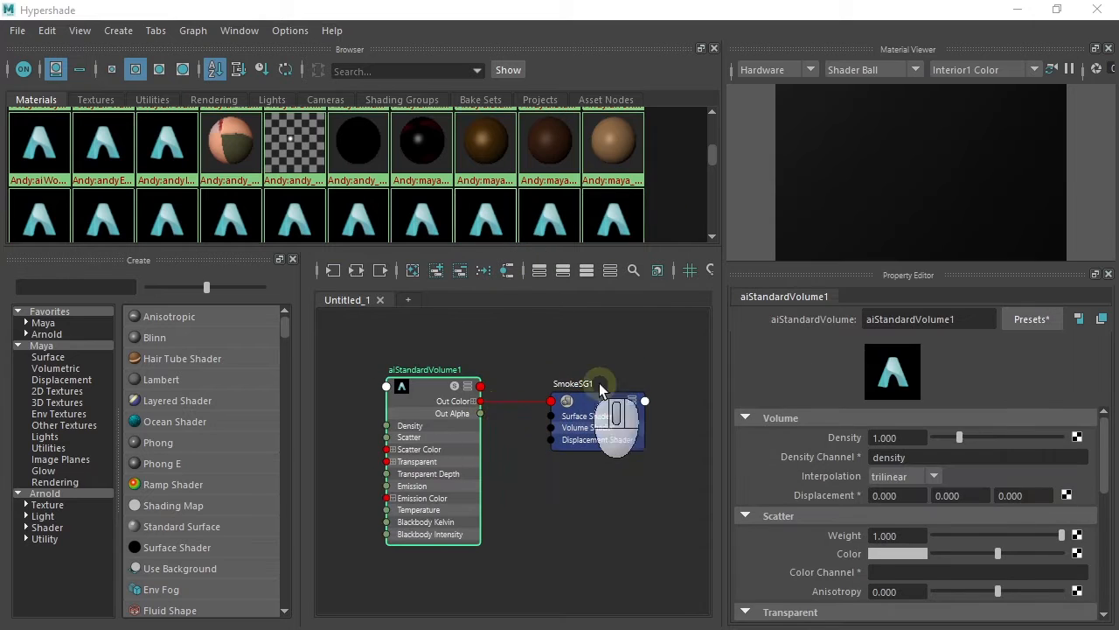
drag(589, 404, 598, 378)
drag(449, 388, 453, 386)
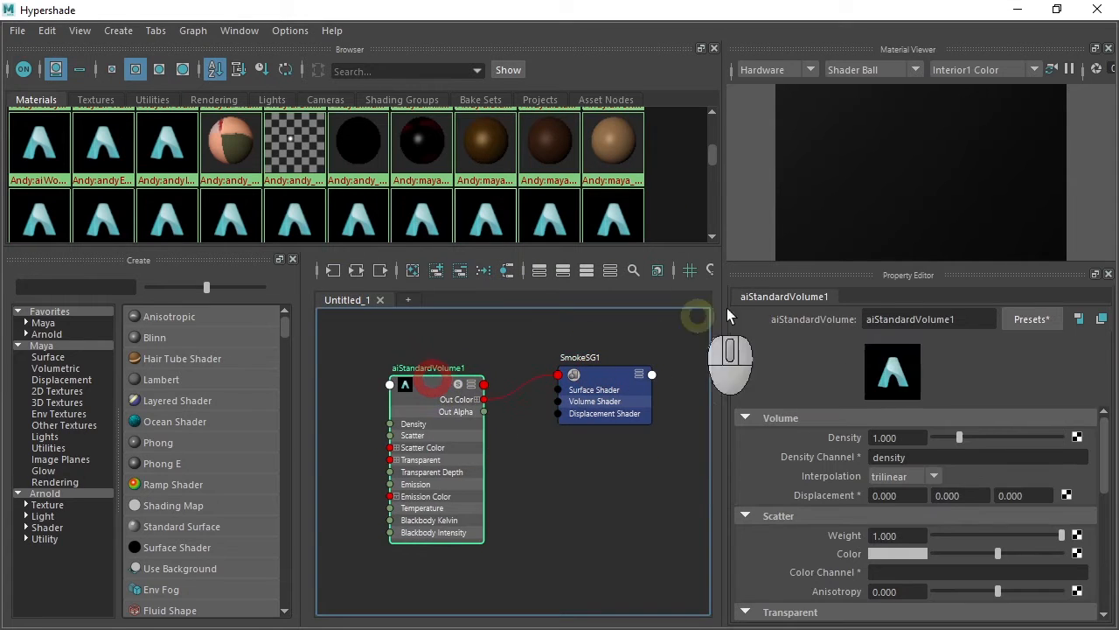
- Rename the volume shader to aiSmoke1 and close the Hypershade
click(879, 319)
drag(879, 318, 1010, 263)
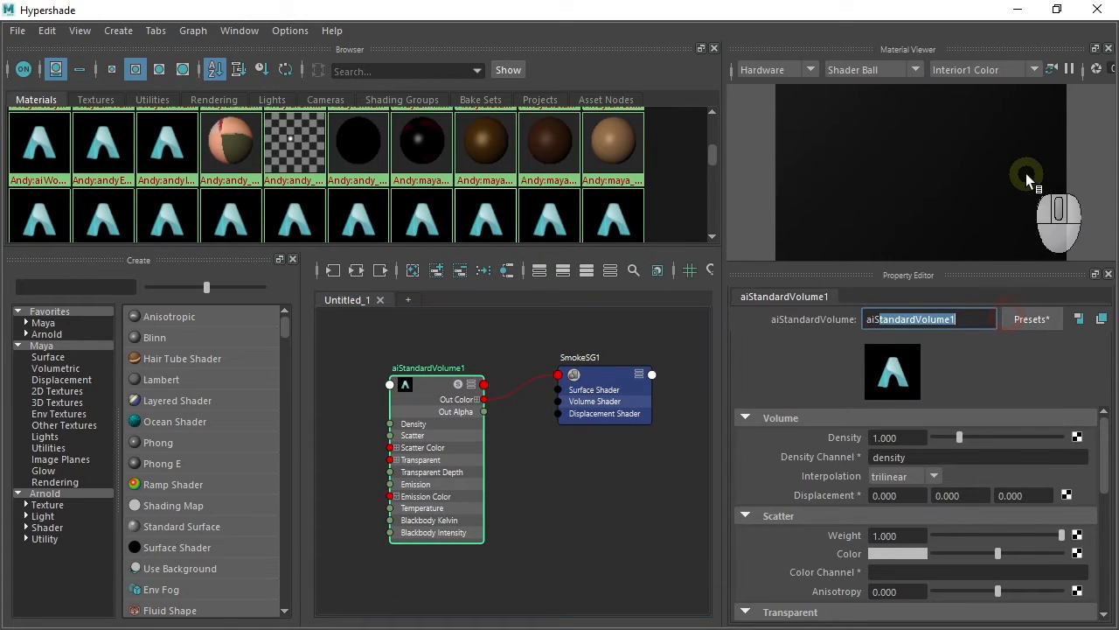
text(aiSmoke1)
key(Return)
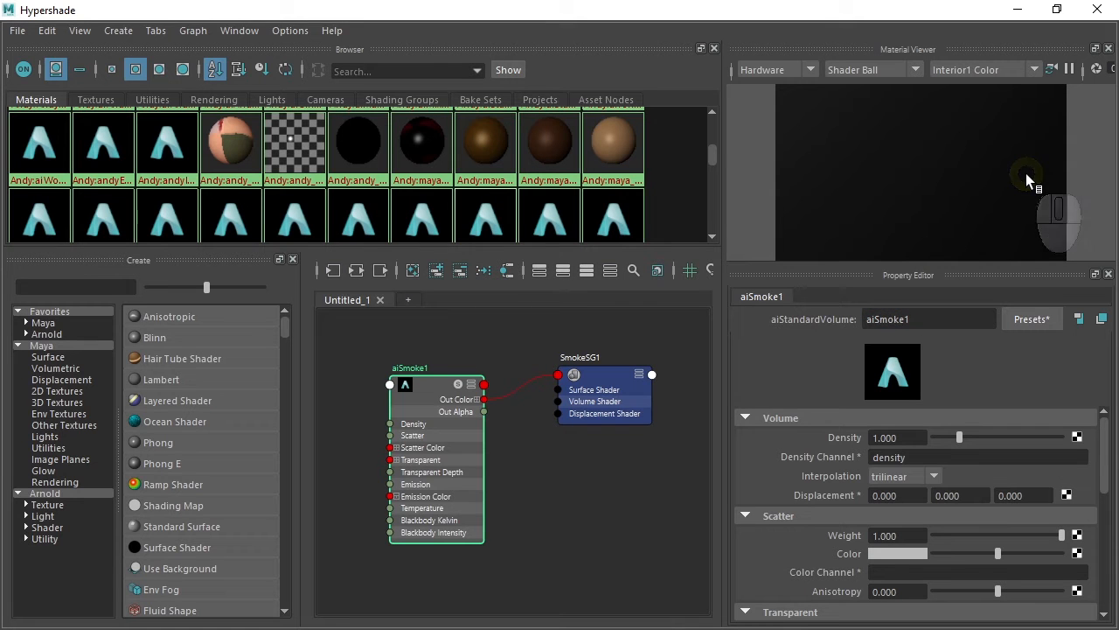
click(1097, 11)
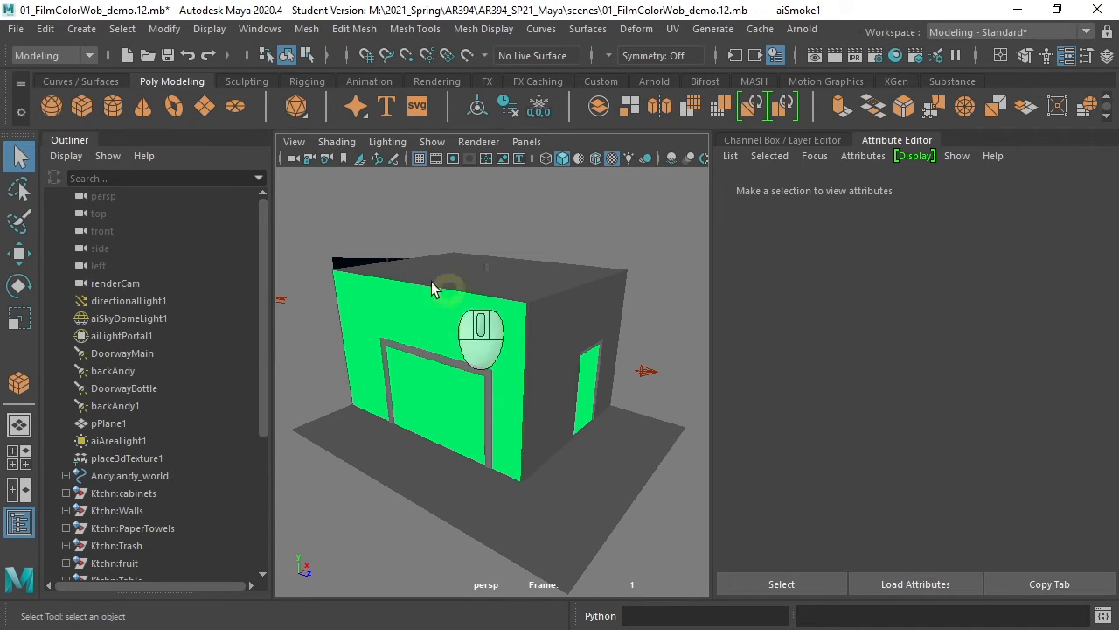
- Select the cube in the Outliner and rename it SmokeVolume
drag(261, 262, 259, 429)
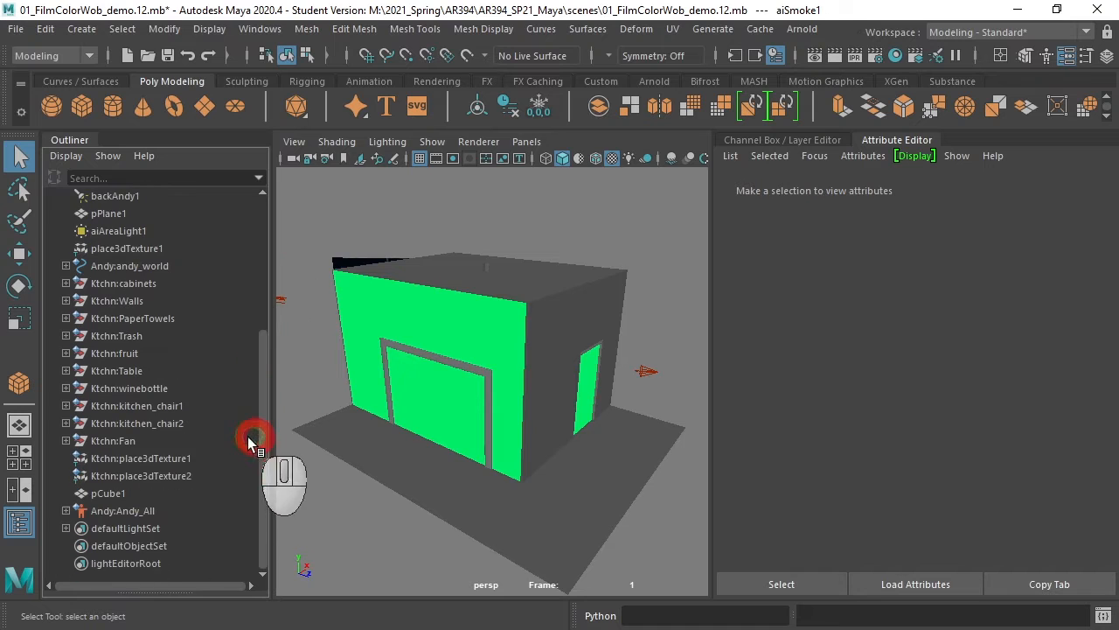
click(107, 493)
click(749, 186)
click(812, 234)
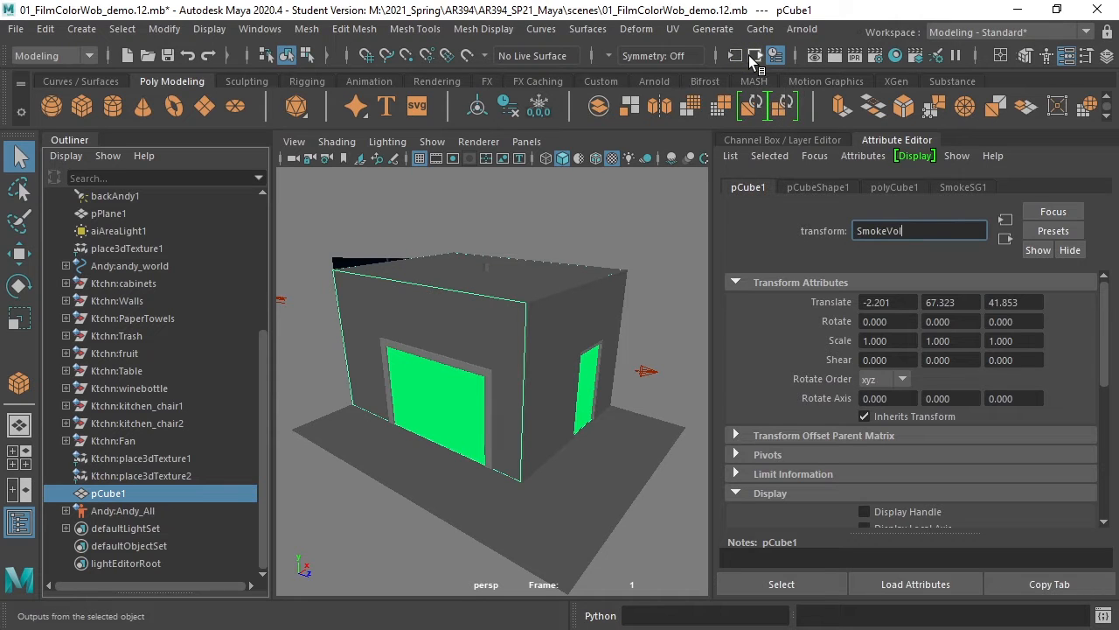
text(SmokeVolume)
key(Return)
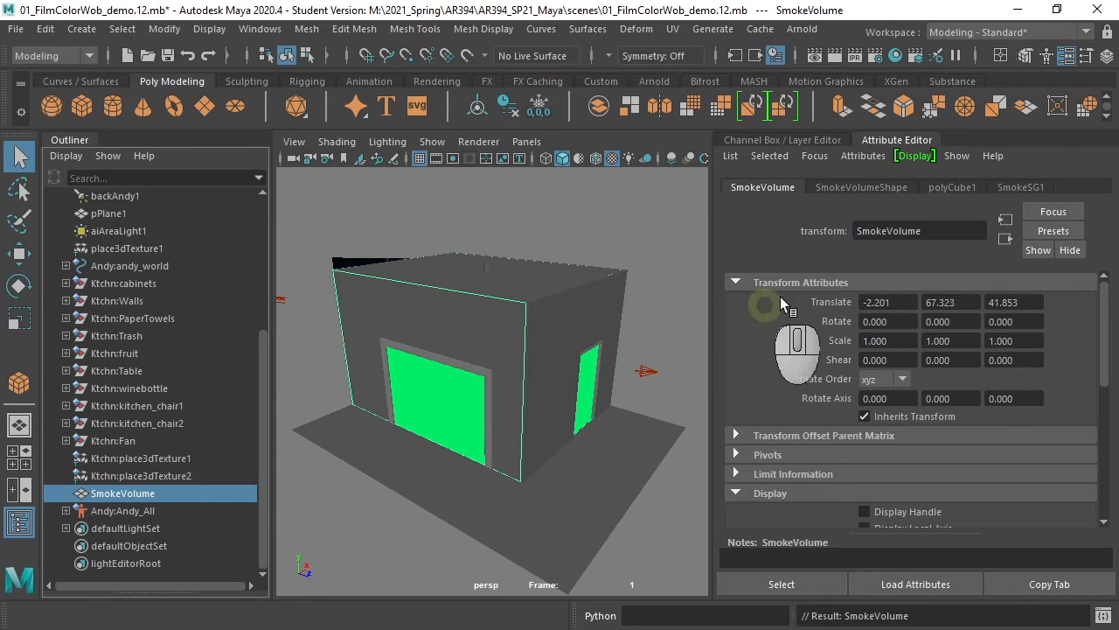
- Set the SmokeVolumeShape's Arnold Volume Attributes Step Size to 10
click(862, 188)
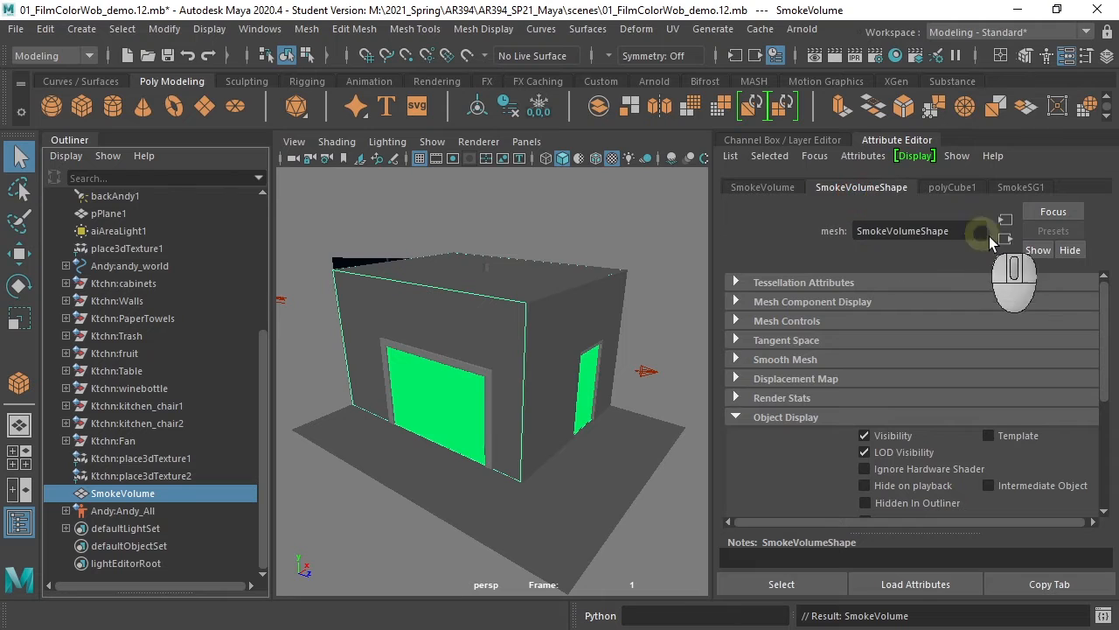
click(766, 237)
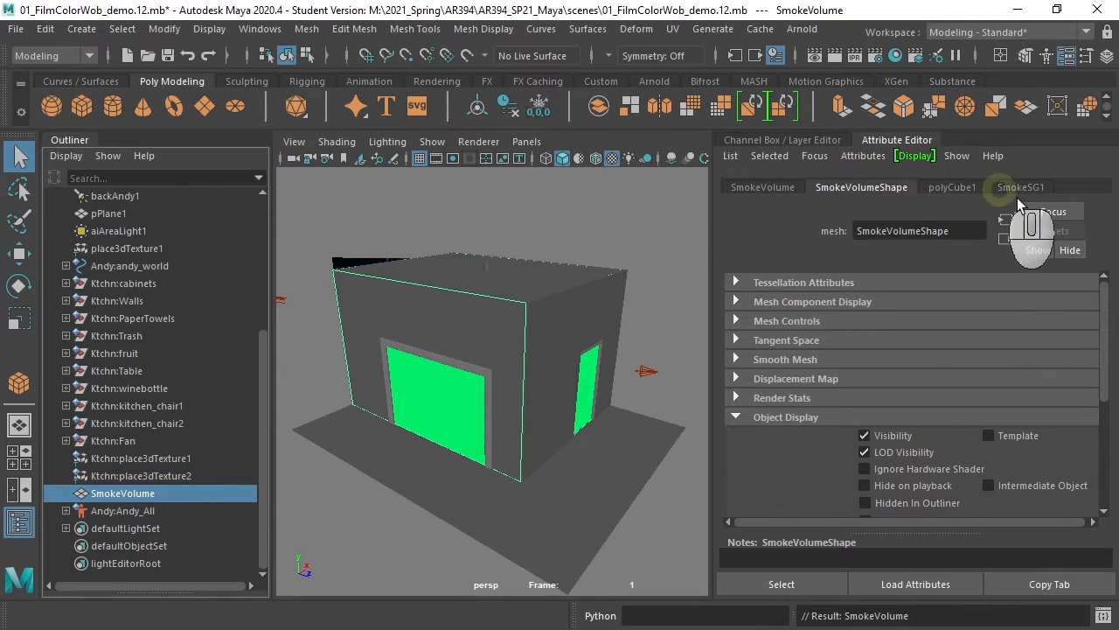
click(742, 417)
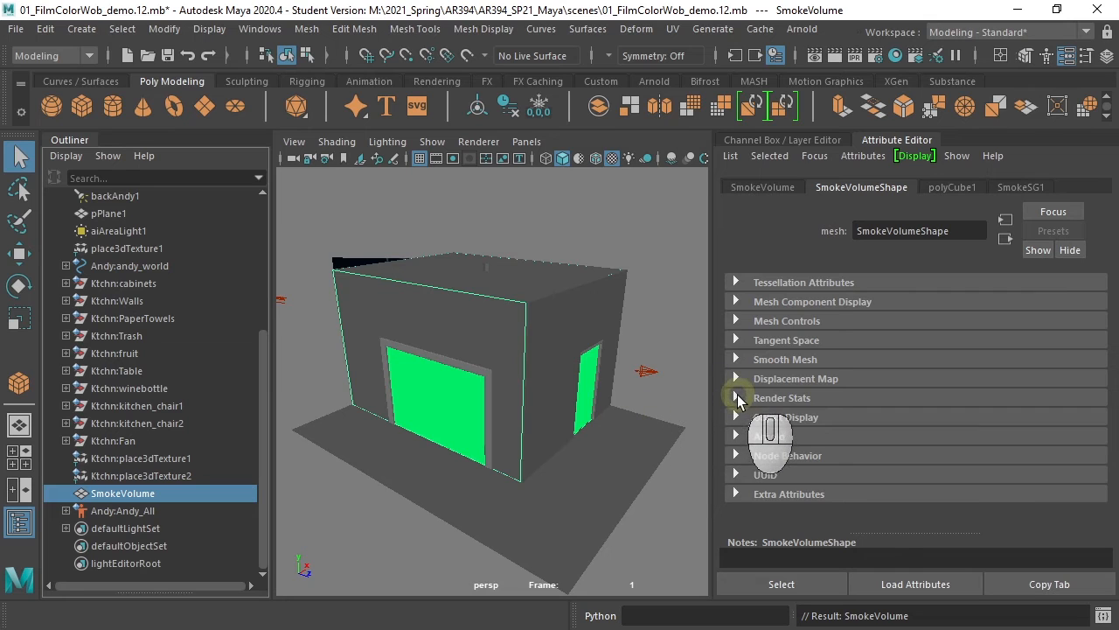
click(737, 398)
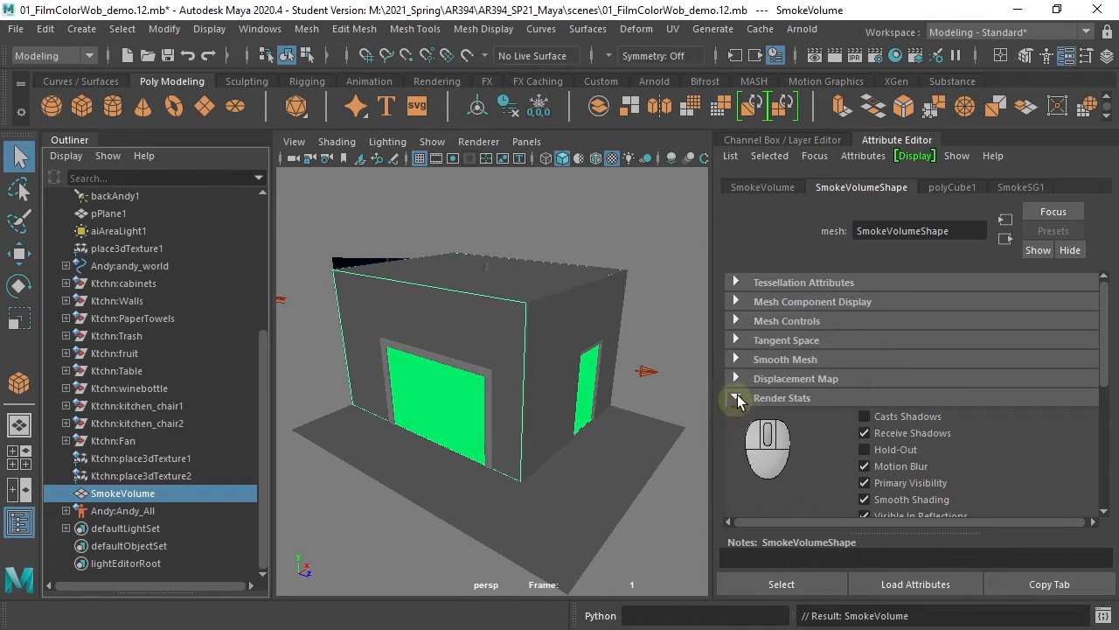
click(736, 398)
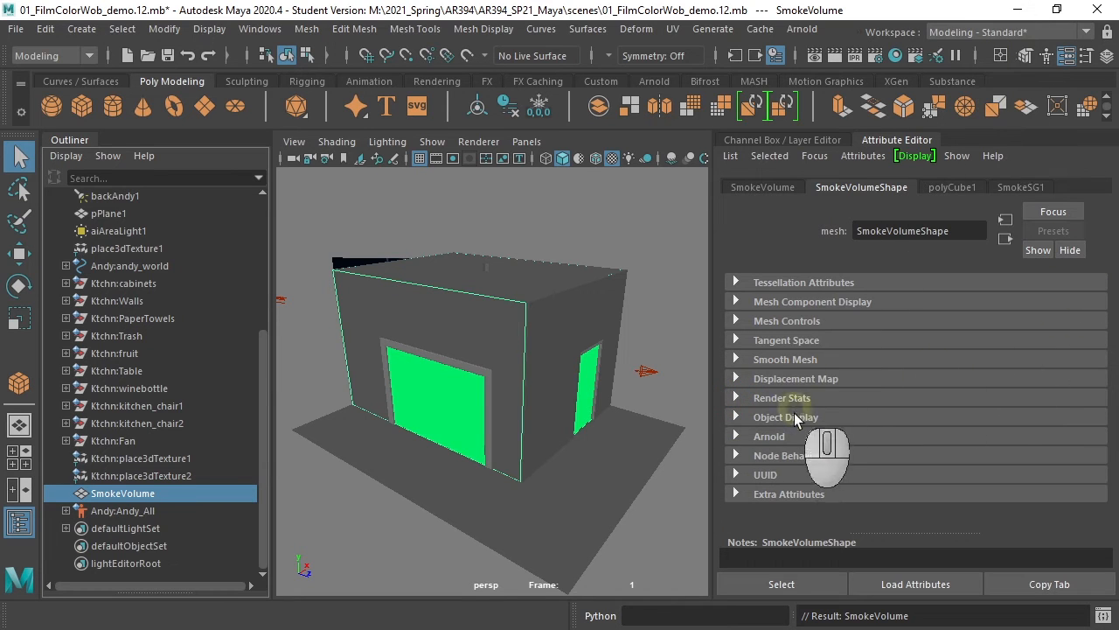
click(735, 435)
drag(1106, 306, 1108, 410)
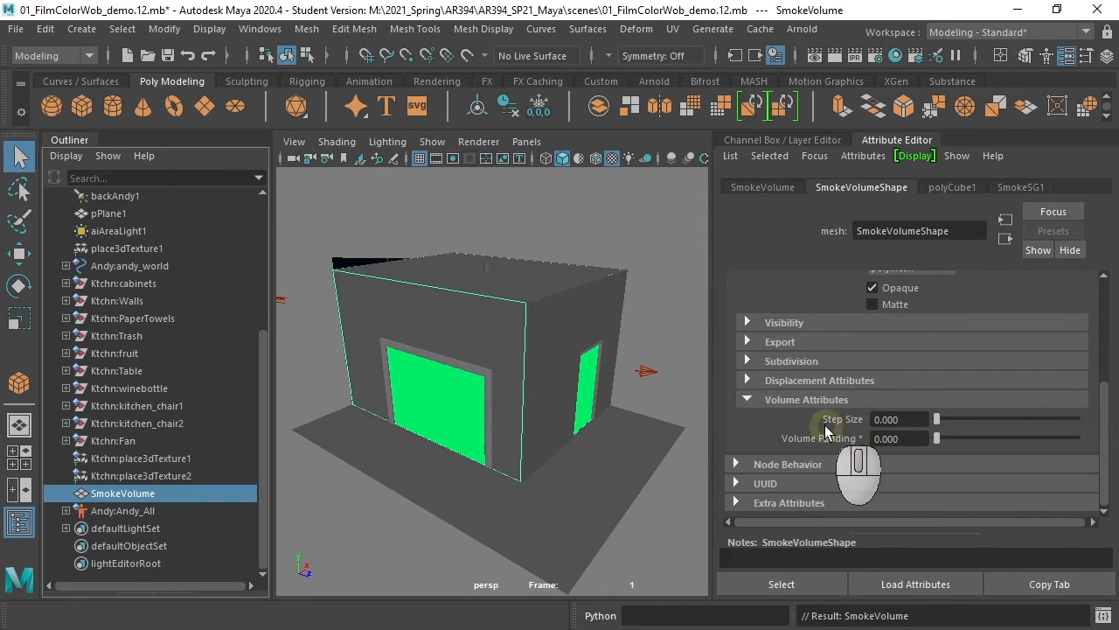
drag(898, 419, 853, 419)
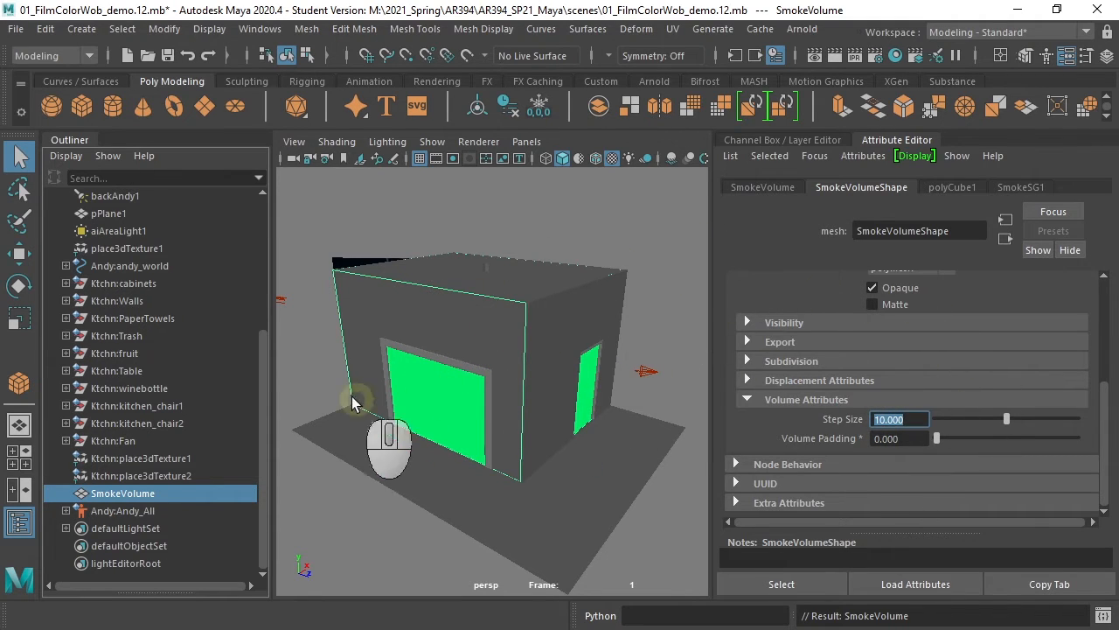
- Enable drawing overrides on SmokeVolumeShape and set its Level of Detail to Bounding Box
click(747, 399)
click(734, 285)
click(735, 415)
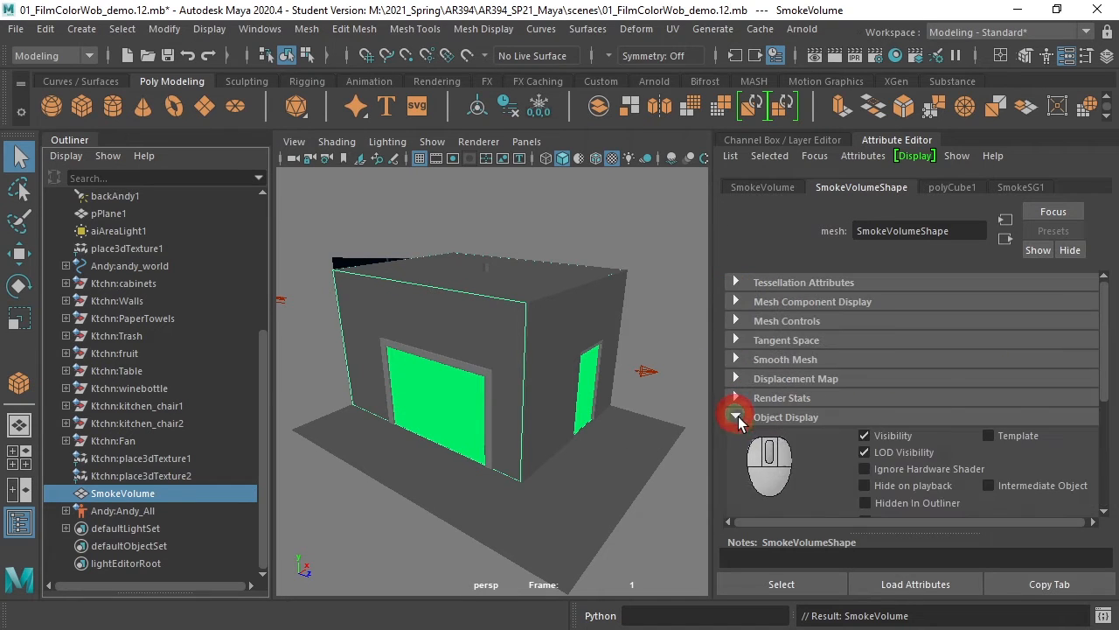
drag(1102, 342, 1107, 431)
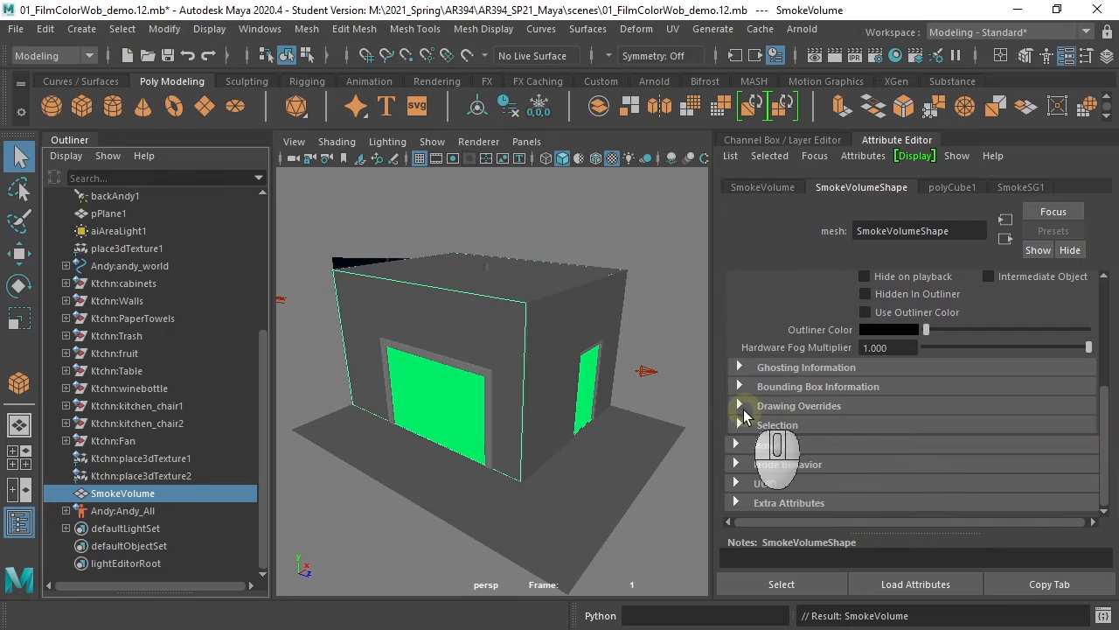
click(740, 406)
click(870, 425)
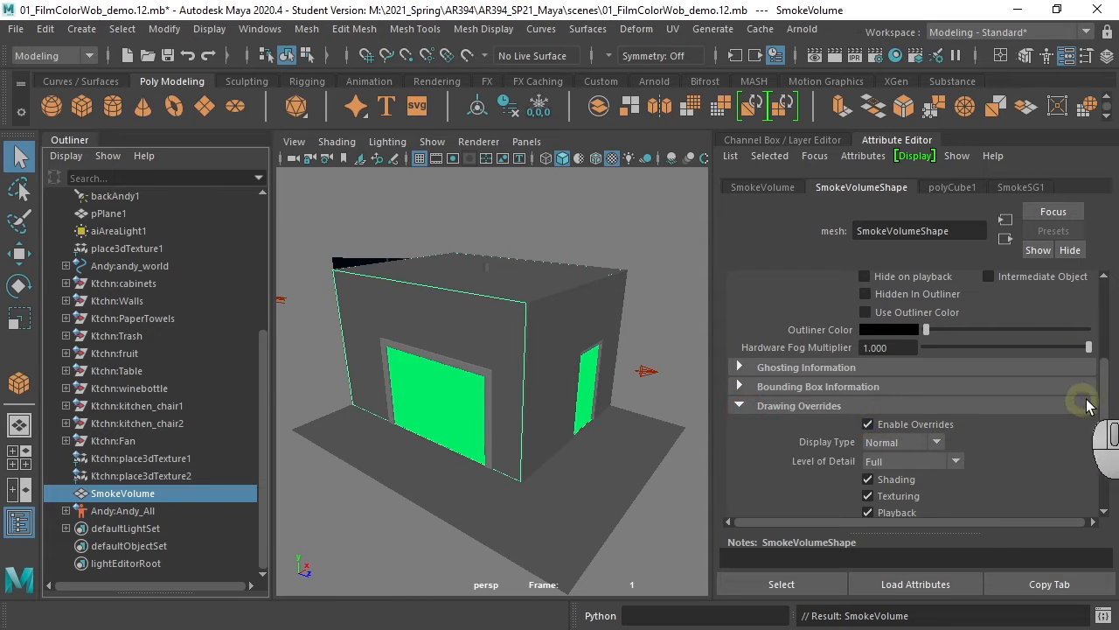
drag(1103, 399, 1104, 425)
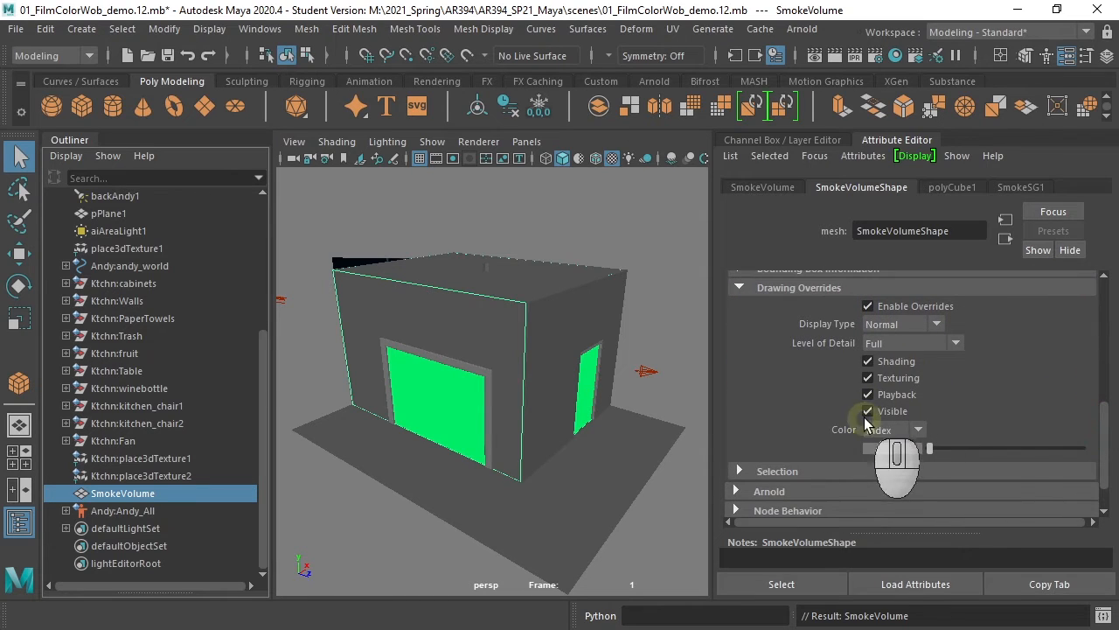
click(898, 344)
click(914, 379)
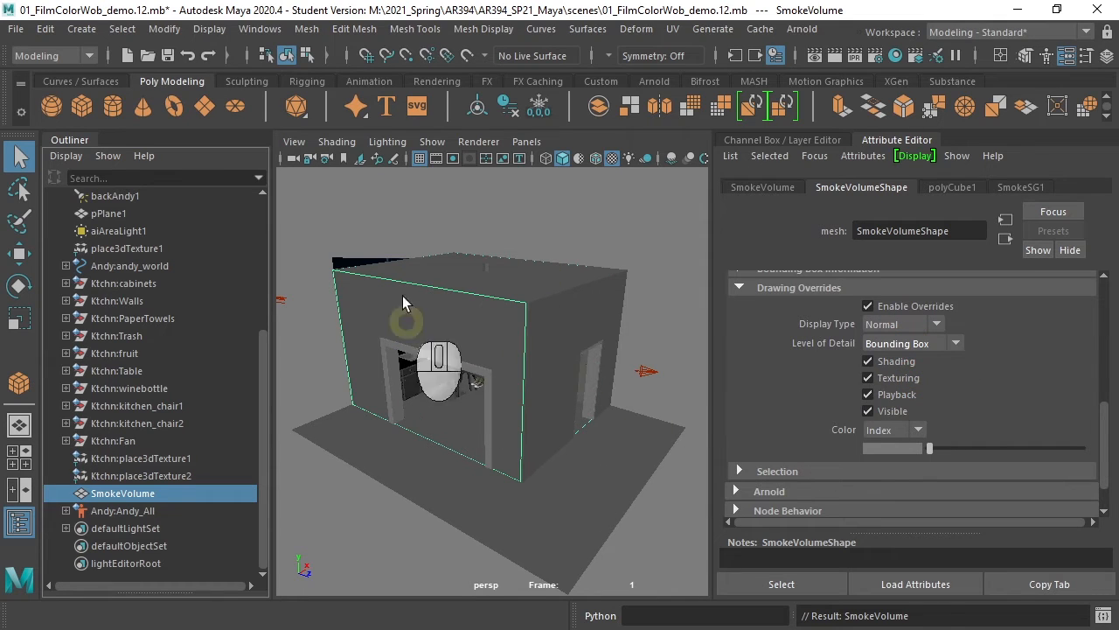
- Open the aiSmoke1 volume shader from SmokeSG1 and set its Density to 0.01
drag(526, 141, 761, 195)
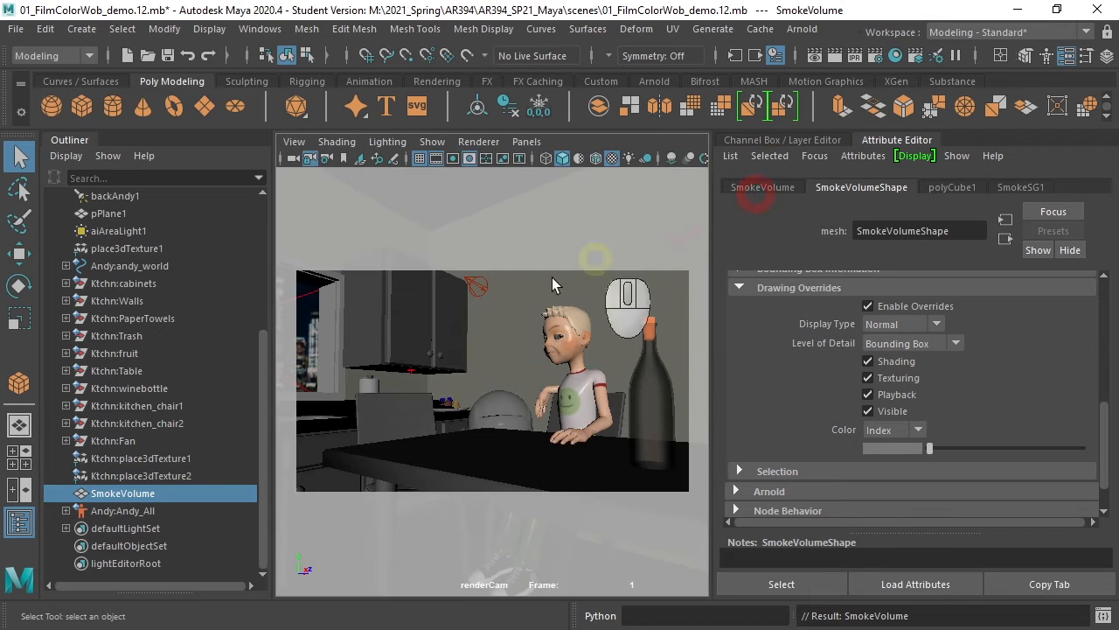
click(1021, 187)
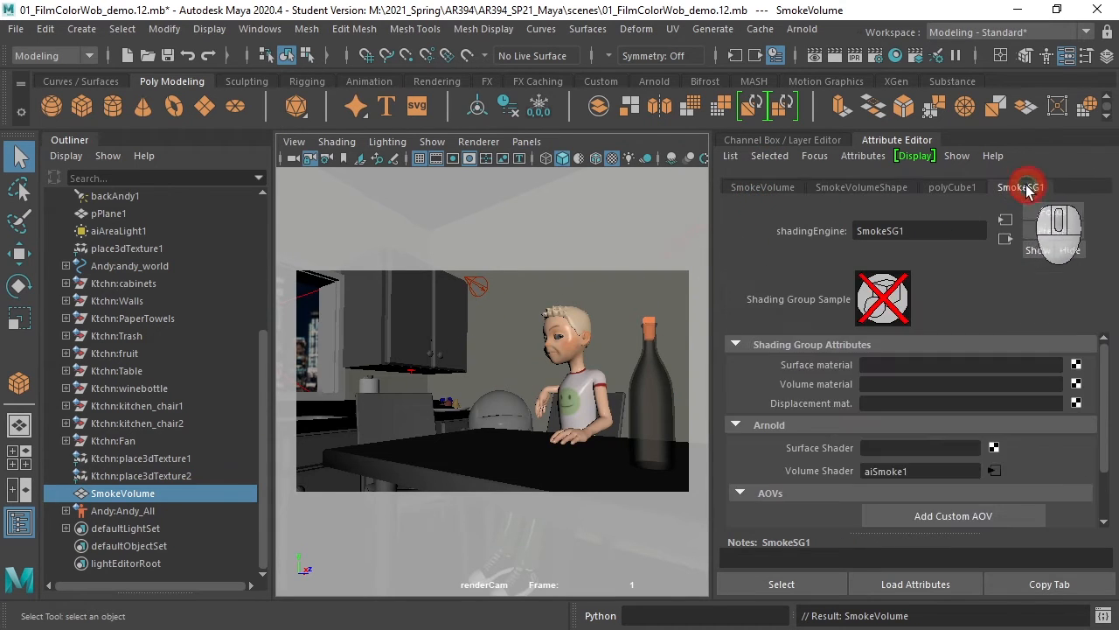
click(994, 472)
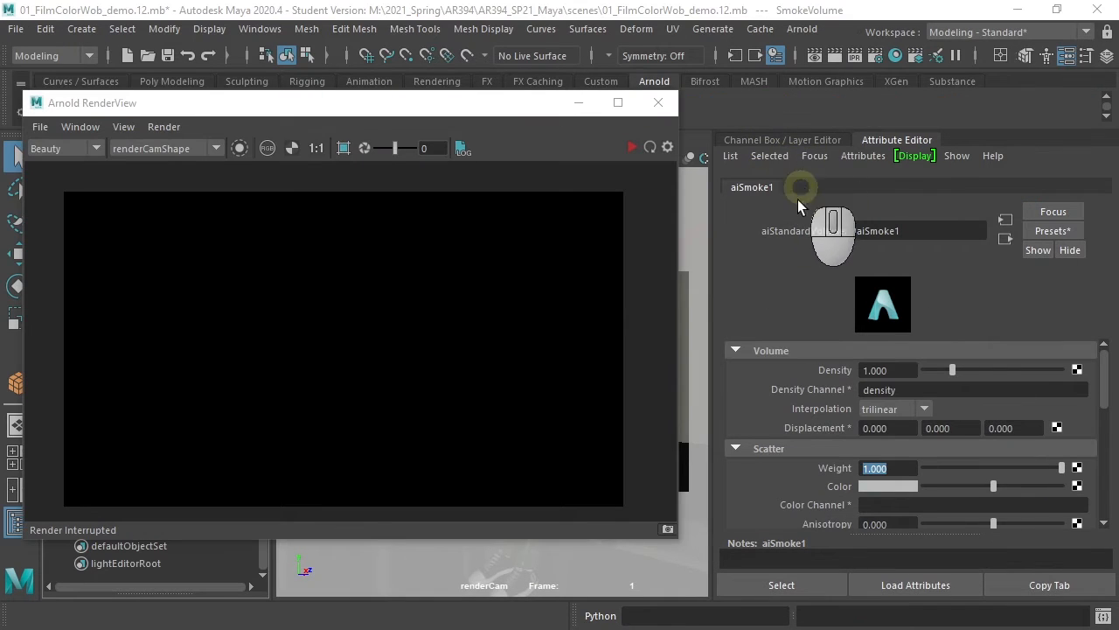
click(892, 371)
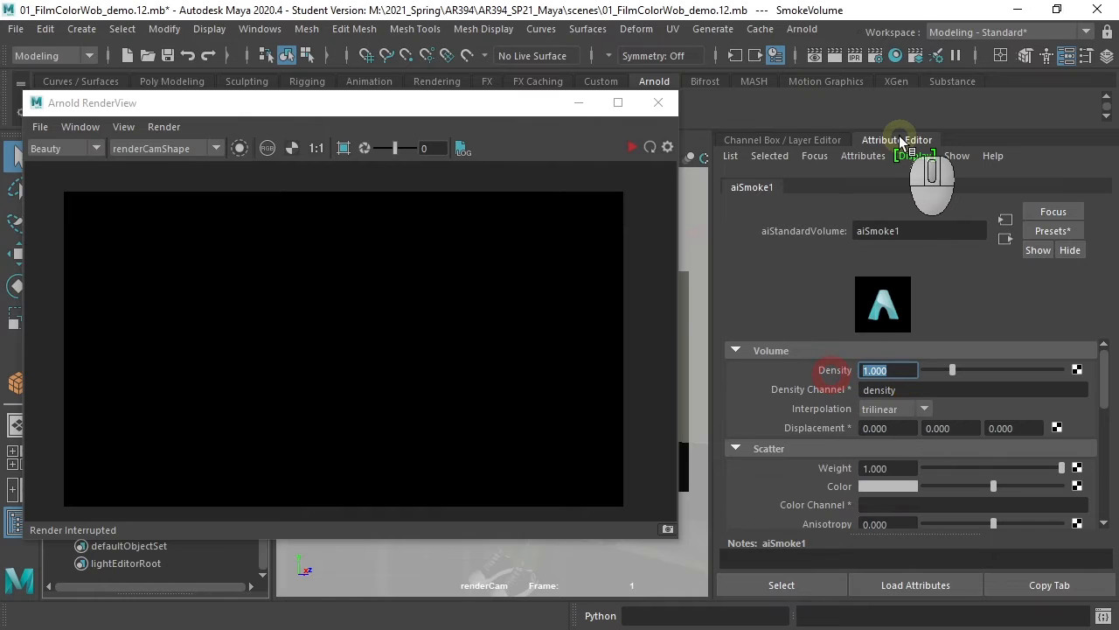
text(.01)
key(Return)
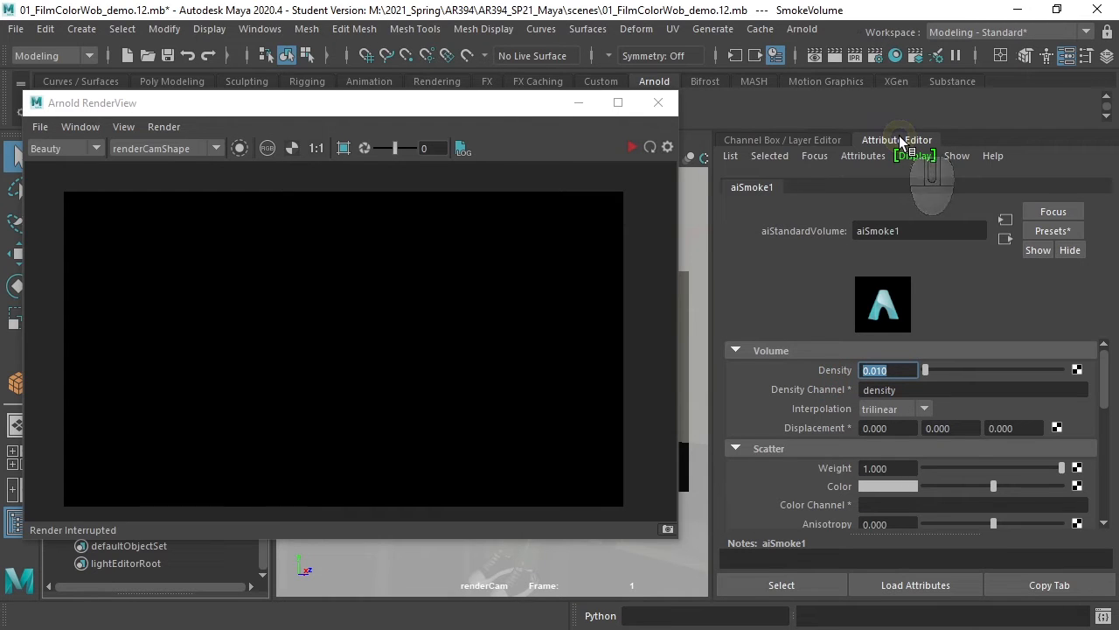
- Render the renderCam view in Arnold RenderView to preview the fog
click(631, 147)
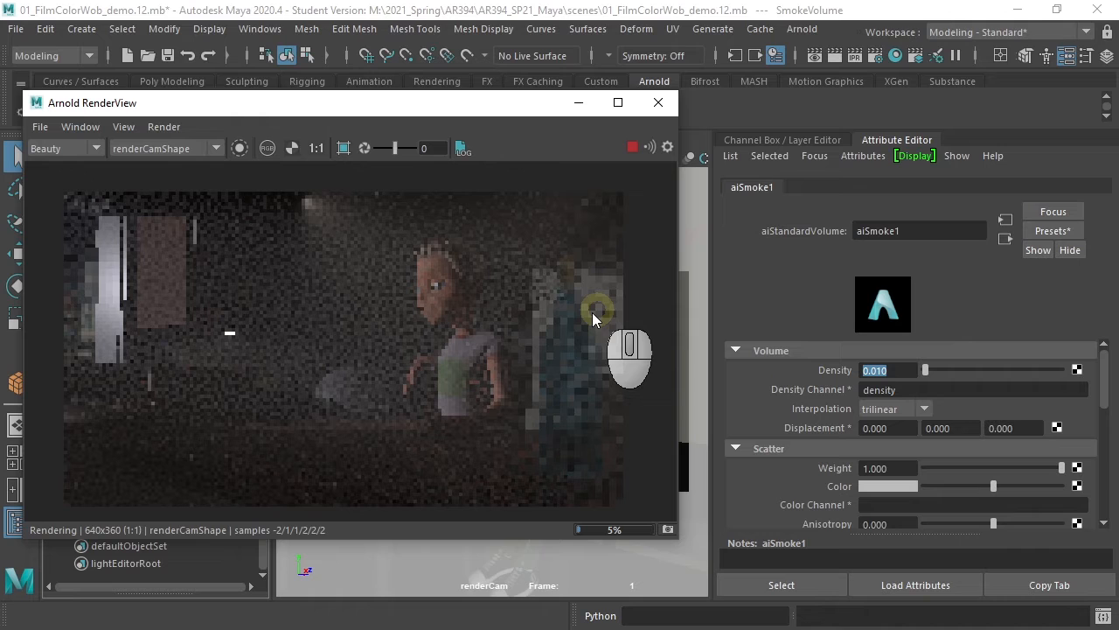
click(632, 147)
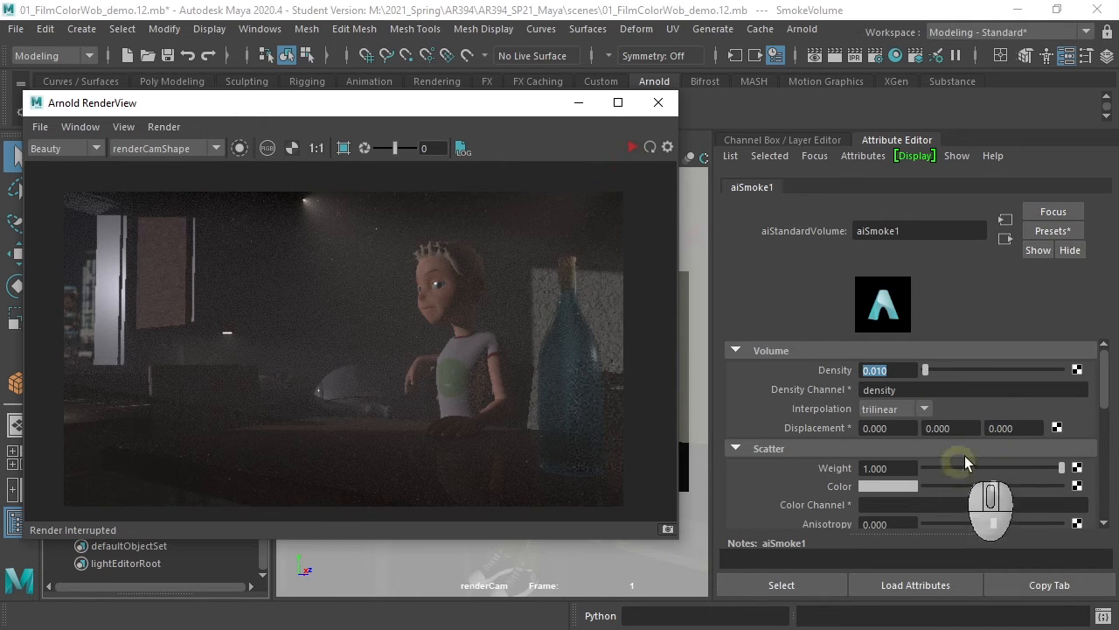
click(1076, 378)
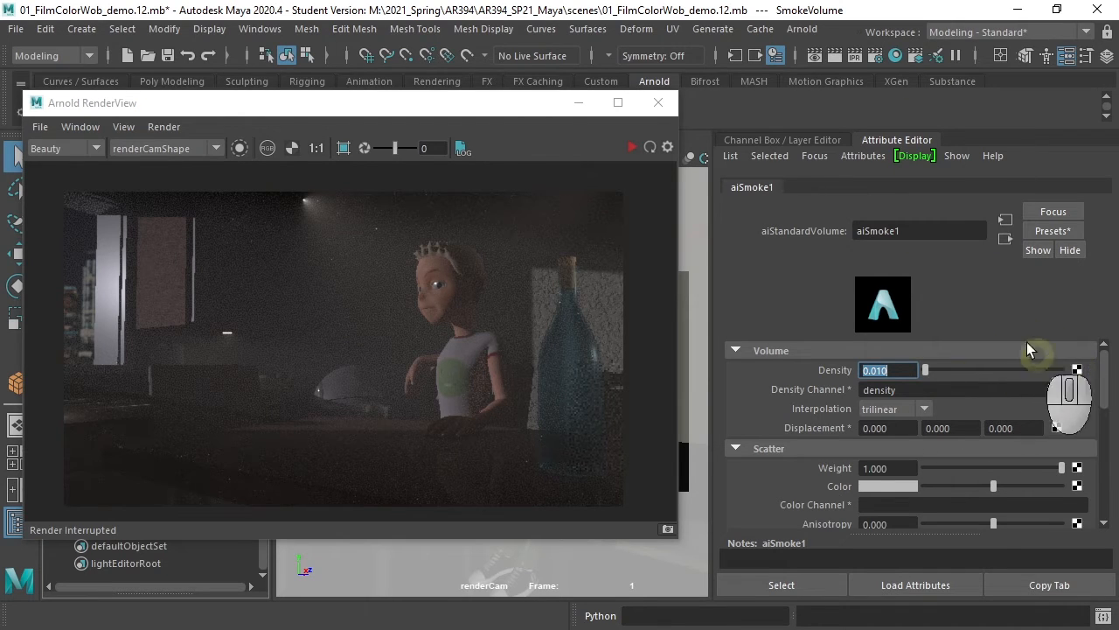
- Open the Hypershade and select the aiSmoke1 node to view its attributes
drag(528, 103, 567, 165)
click(900, 54)
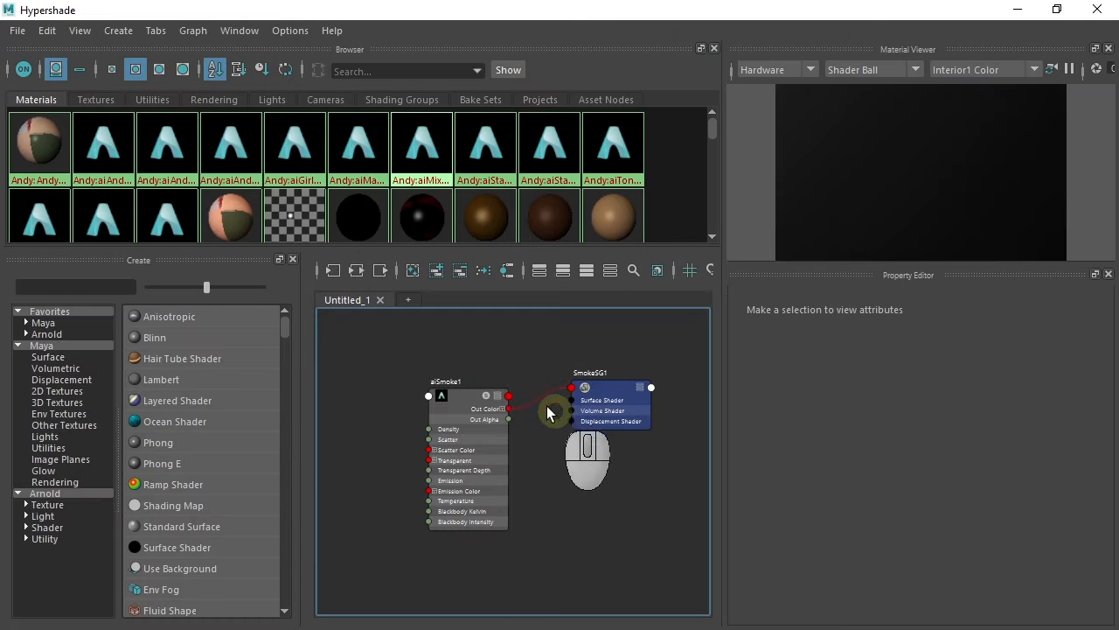
click(468, 401)
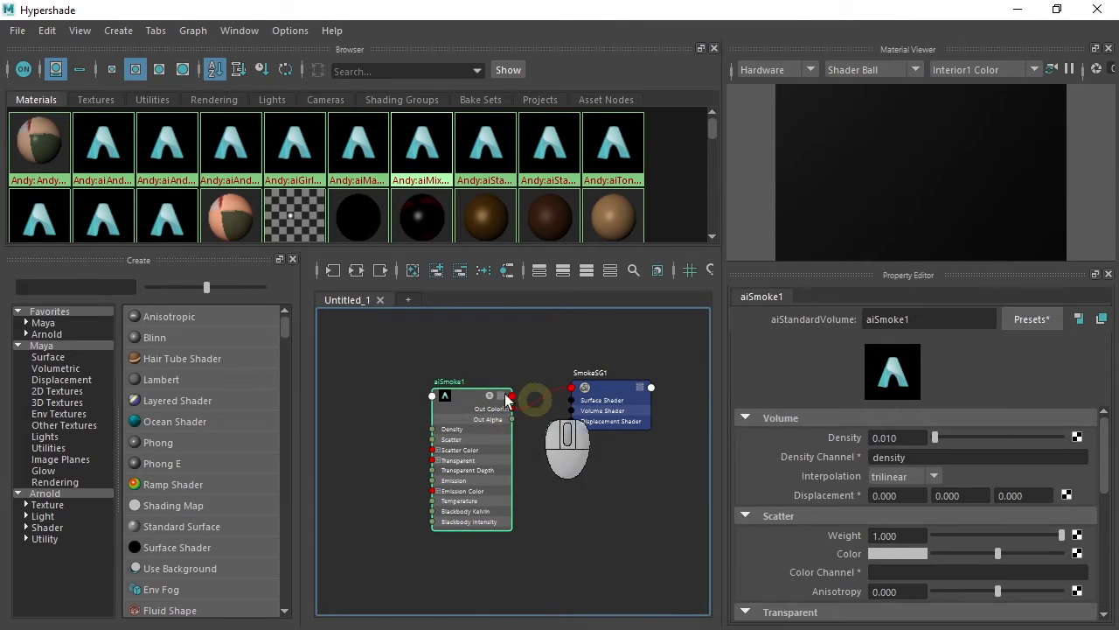
- Create a Volume Noise 3D texture and arrange it with its placement node beside aiSmoke1 in the node graph
drag(477, 400, 506, 395)
drag(624, 393, 637, 387)
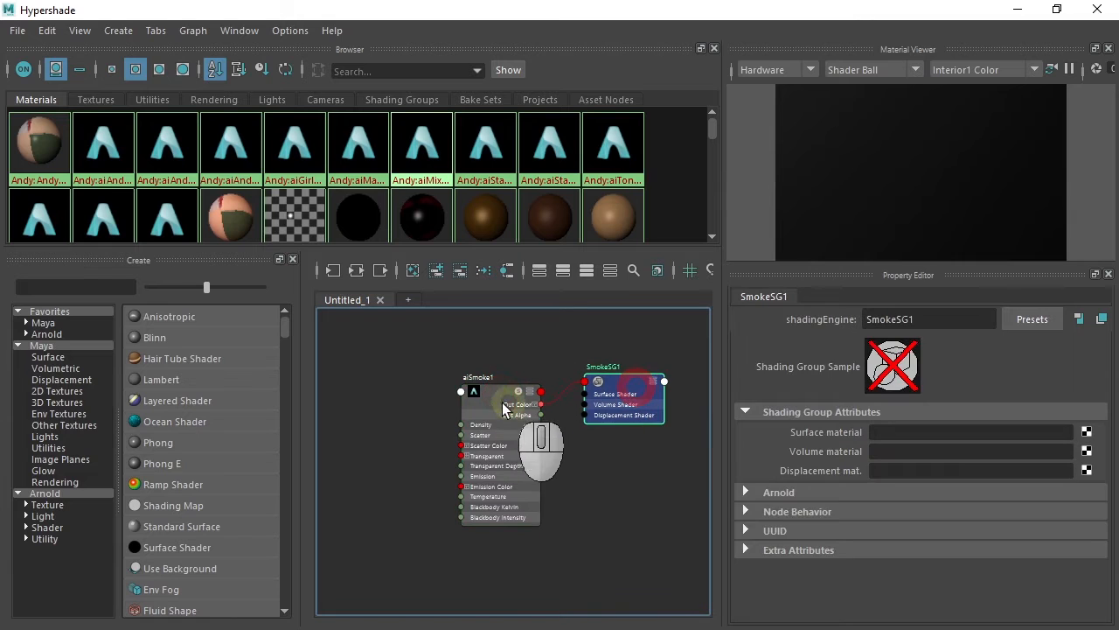
drag(504, 401, 508, 395)
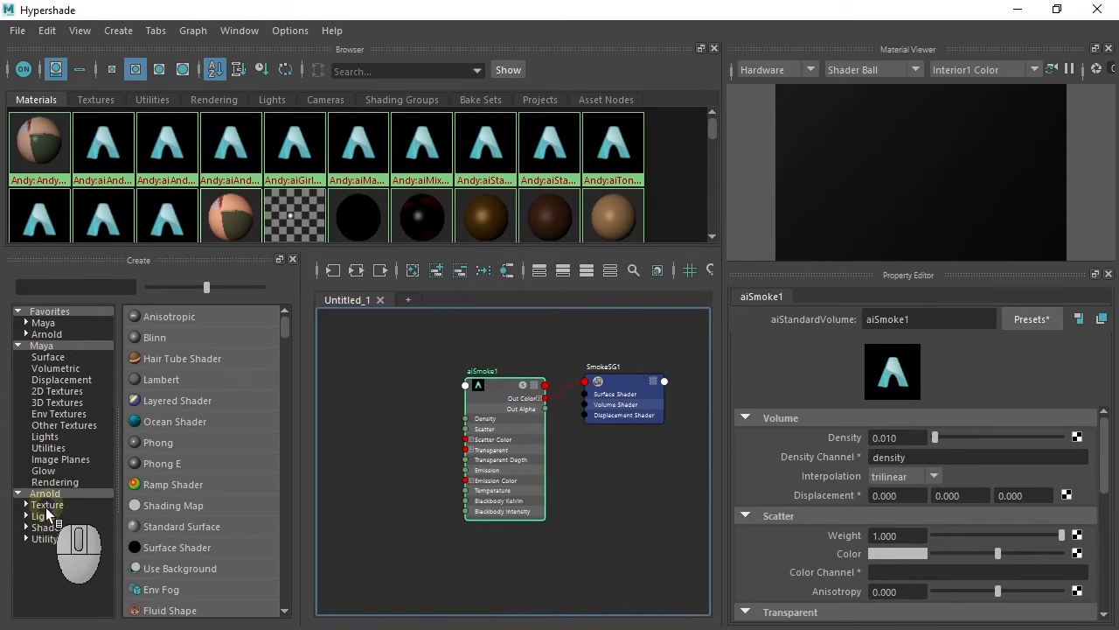
click(61, 402)
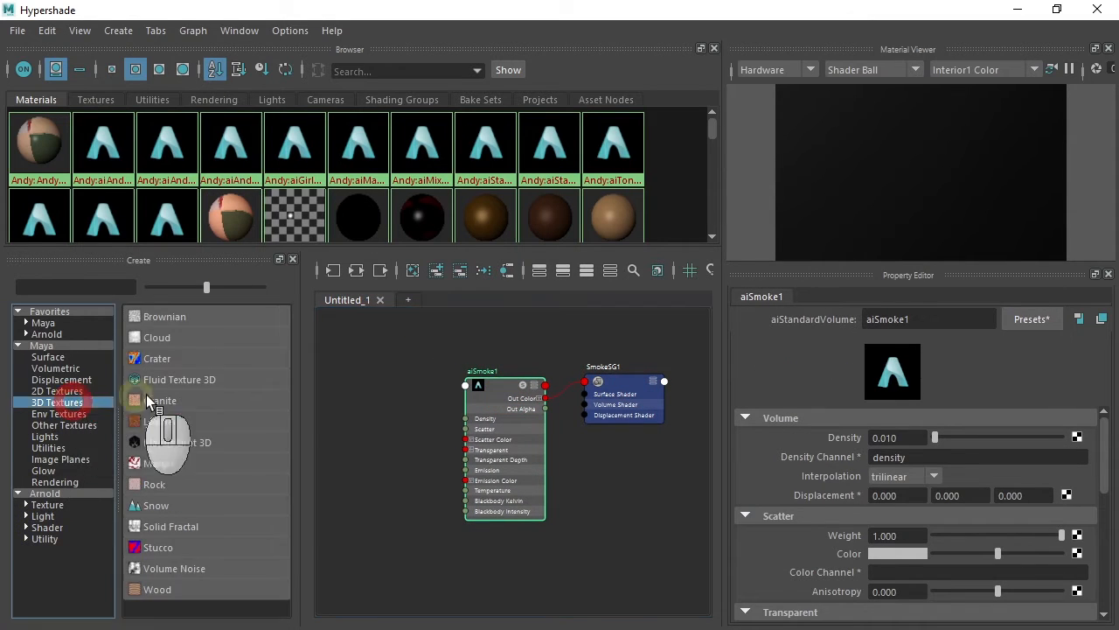
click(179, 571)
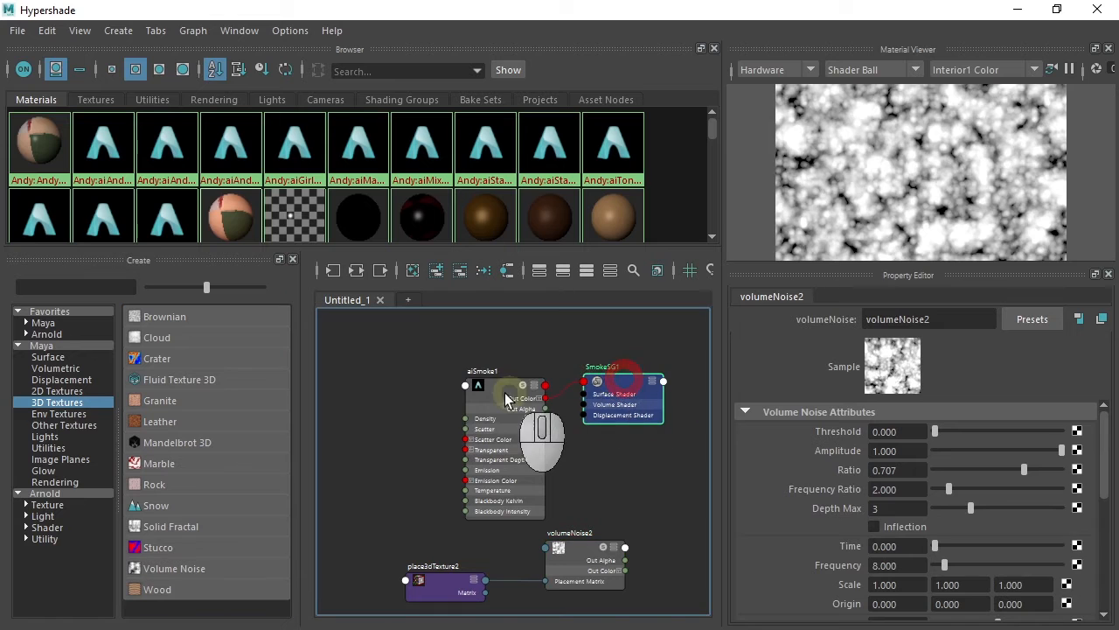
drag(513, 395, 524, 387)
drag(573, 551, 416, 432)
drag(436, 579, 356, 503)
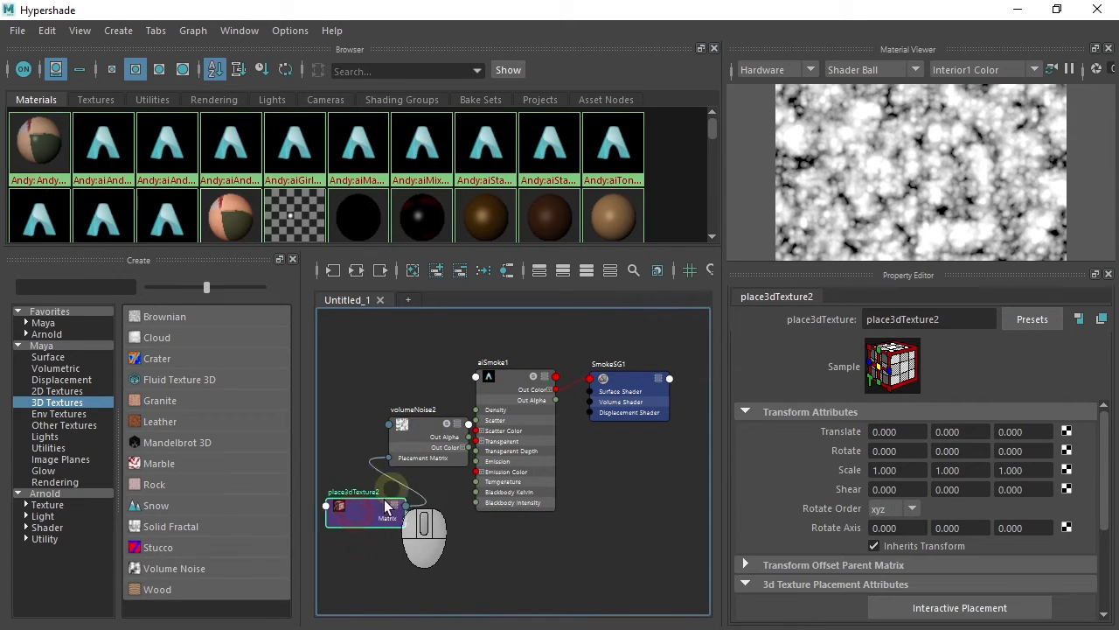
- Select volumeNoise2 and set its Noise Type to Wispy
click(429, 429)
drag(428, 429, 400, 427)
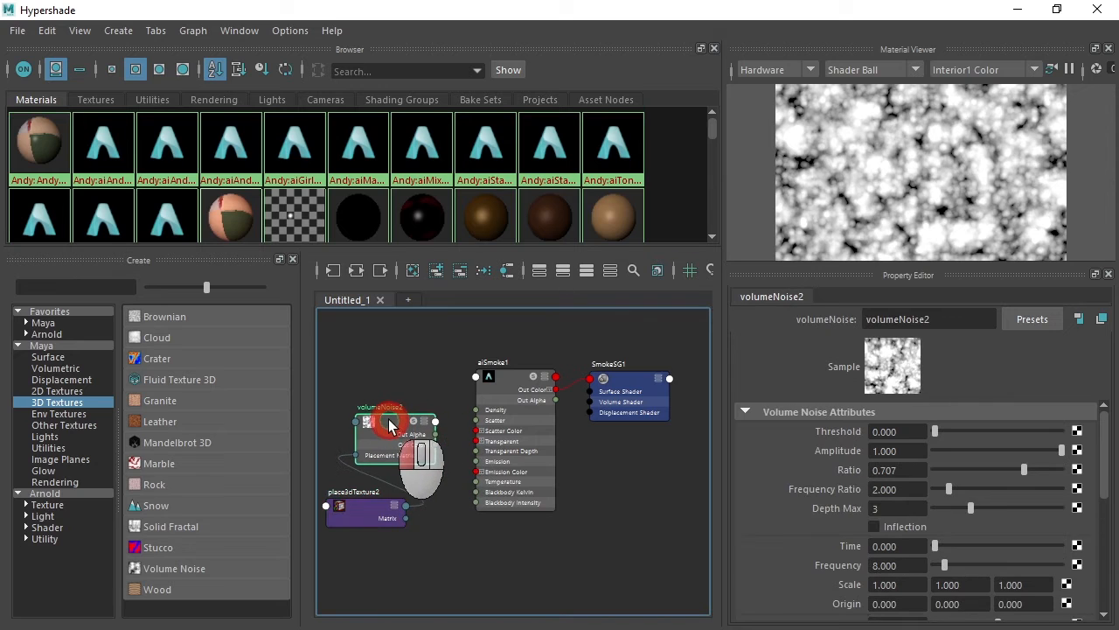
drag(1100, 455, 1107, 541)
click(908, 459)
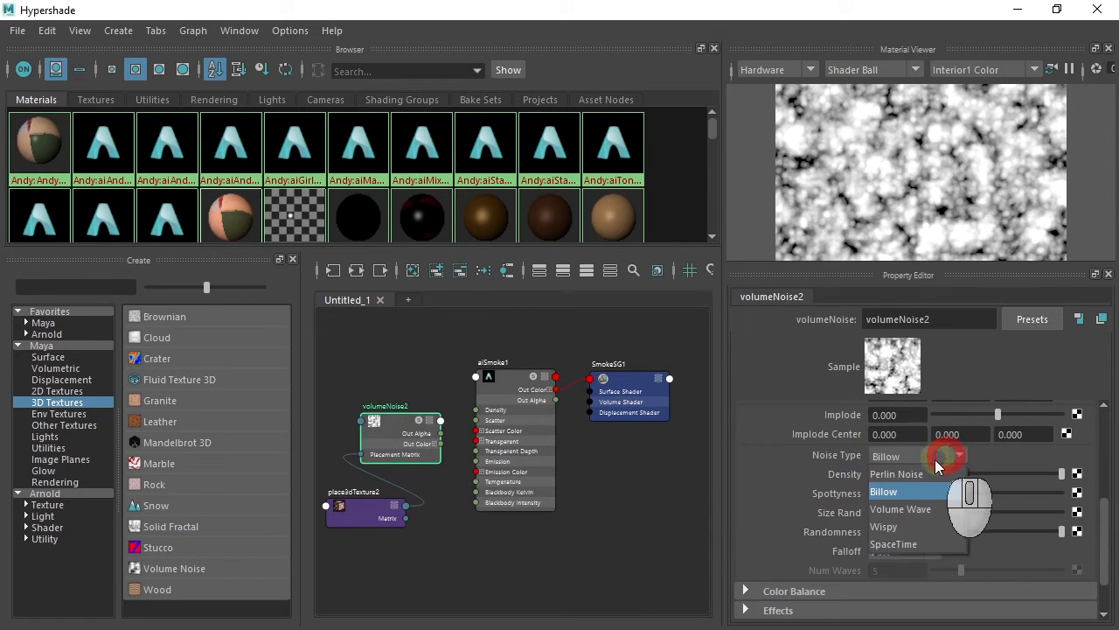
click(908, 528)
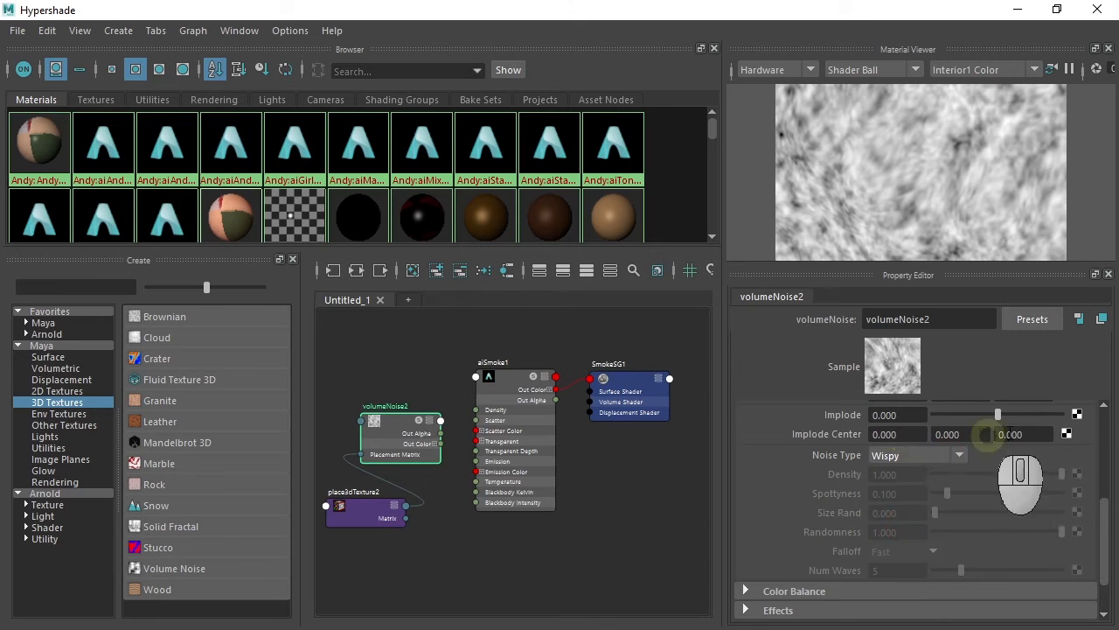
- Set volumeNoise2's Scale to 10, 1, 10
drag(1103, 533, 1102, 473)
click(879, 492)
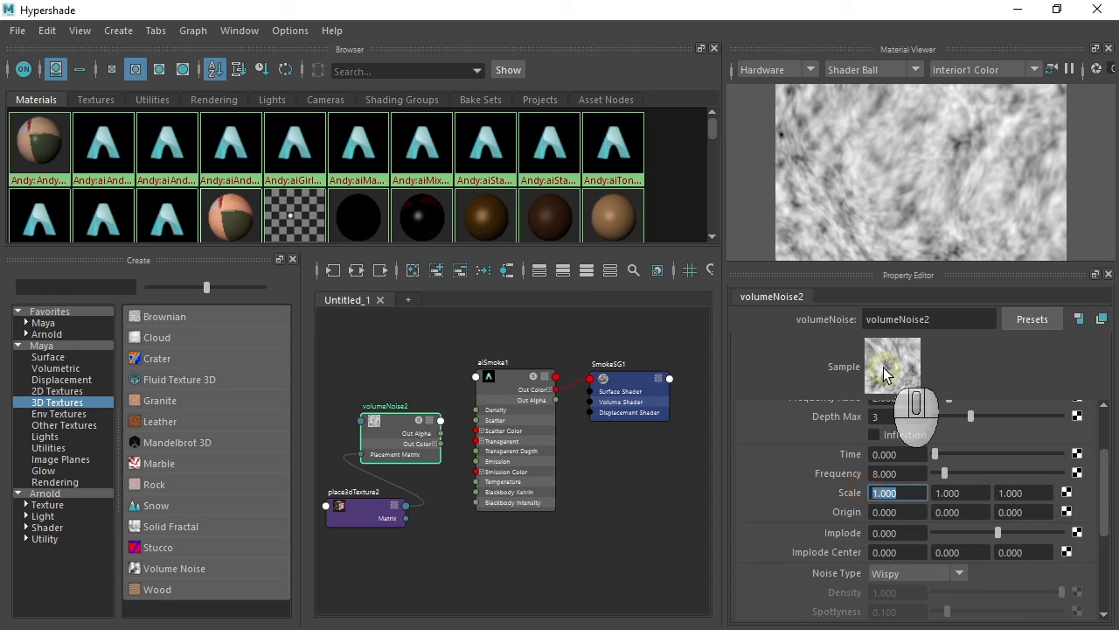
text(10)
key(Tab)
key(Tab)
text(10)
key(Tab)
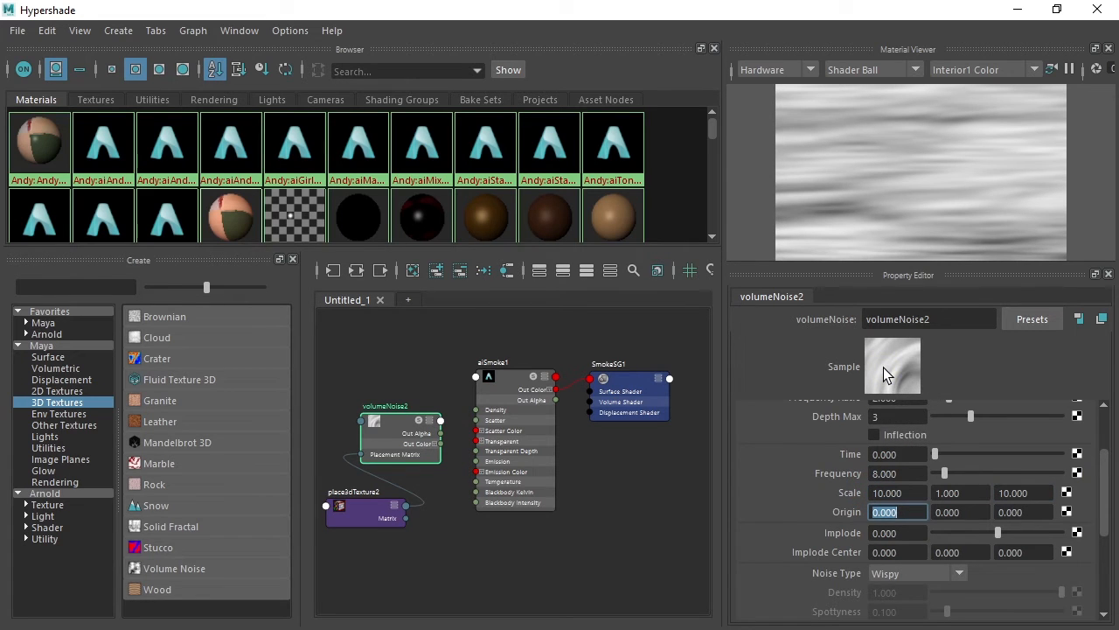
- Widen the node graph and expand volumeNoise2's Out Color into its R, G and B outputs
drag(397, 423, 387, 408)
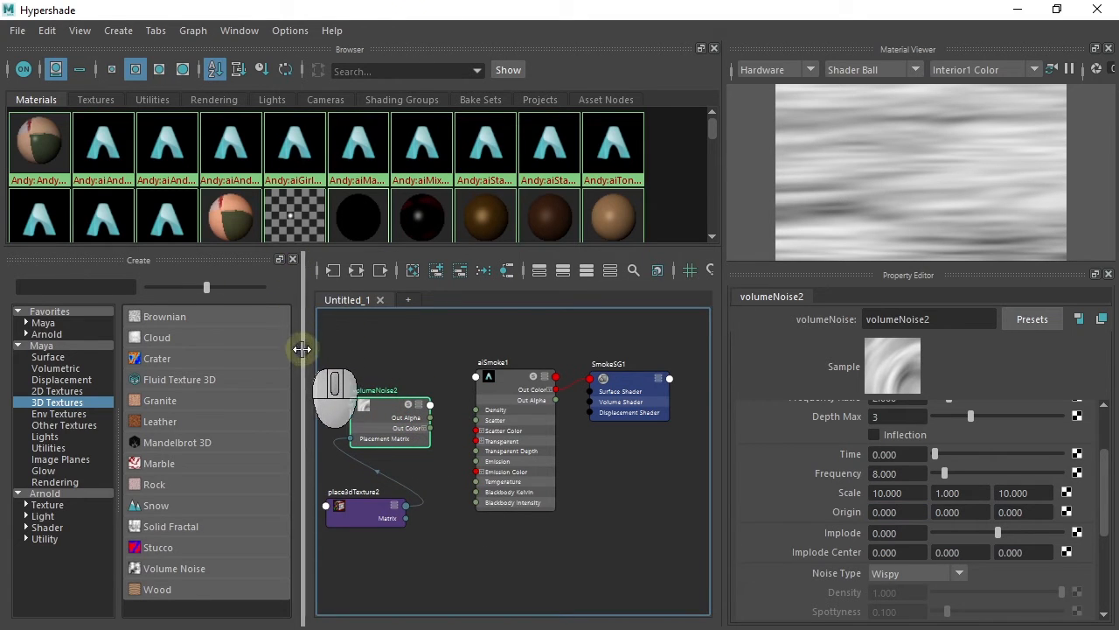
drag(300, 345, 66, 359)
alt+right_drag(420, 455, 713, 455)
drag(297, 376, 285, 375)
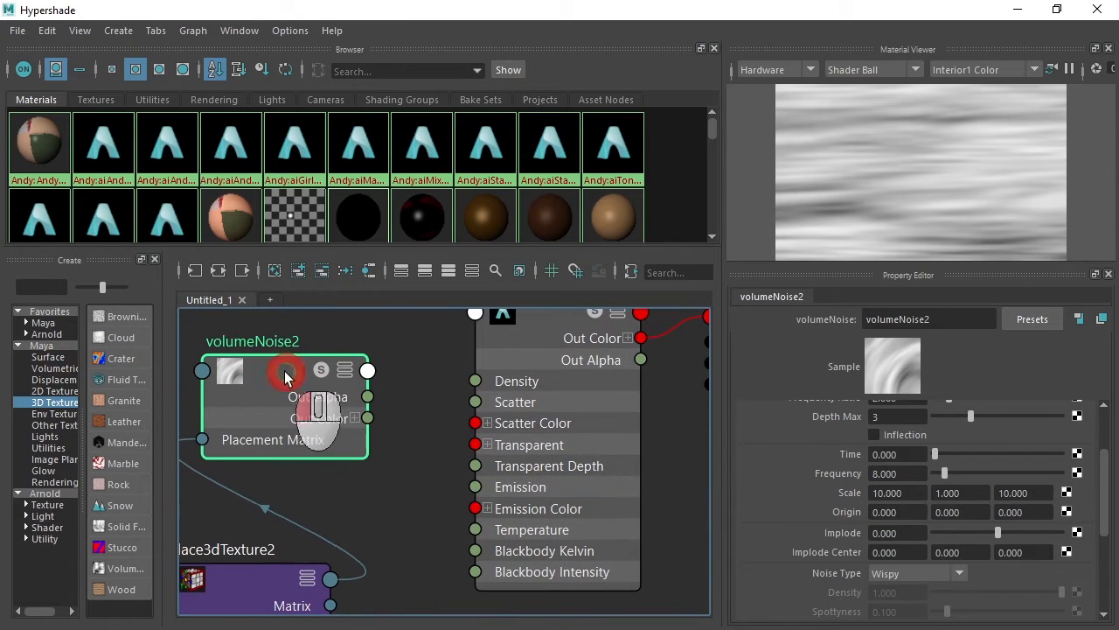
click(350, 420)
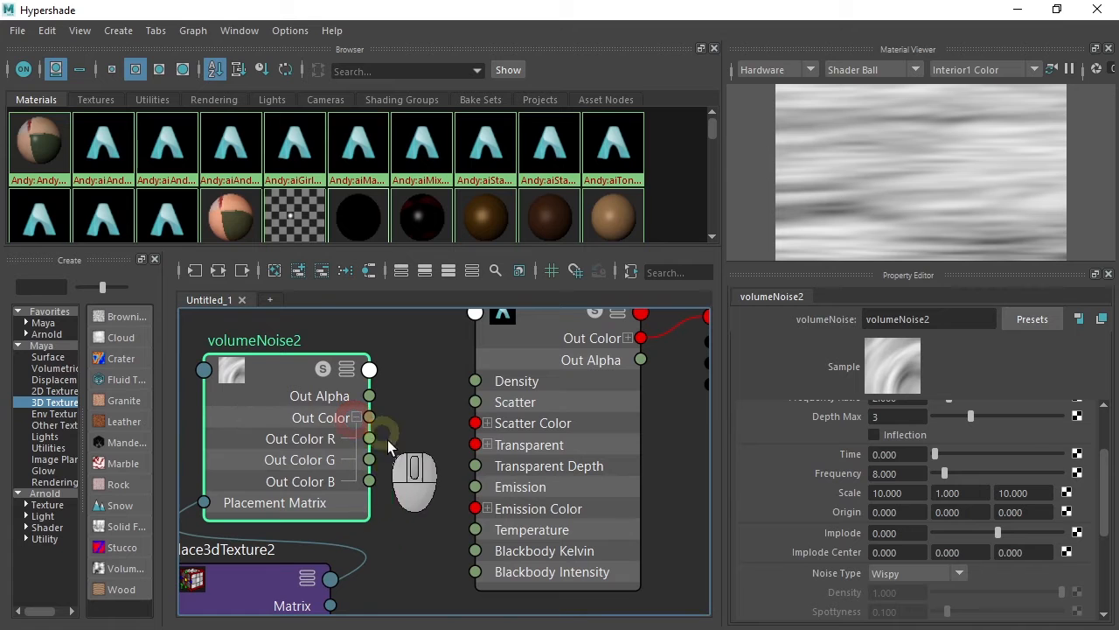
drag(288, 375, 275, 374)
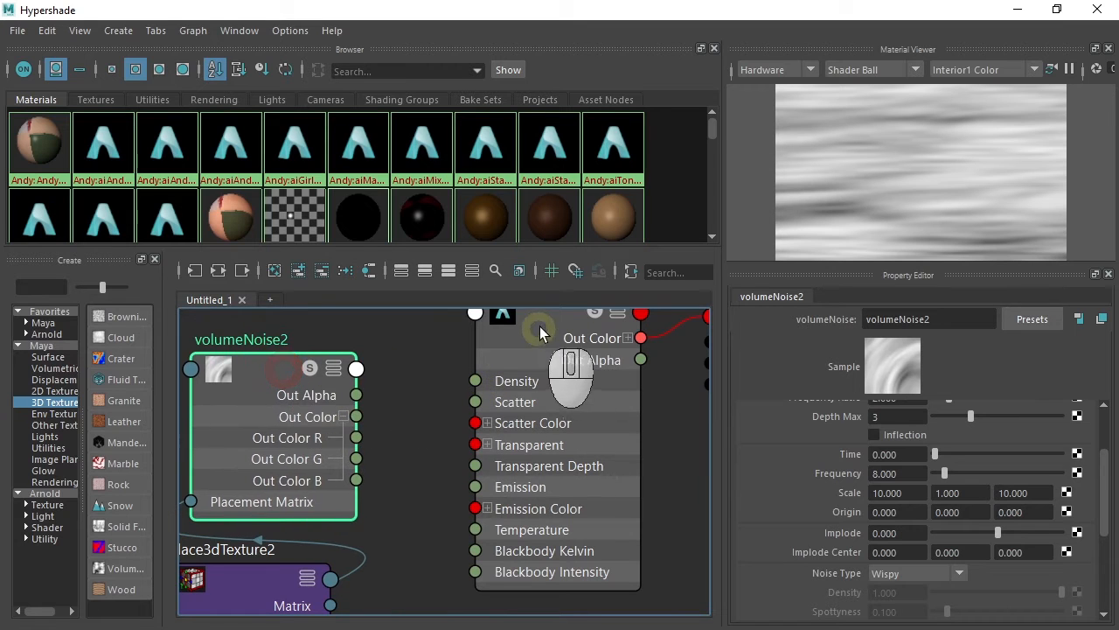
drag(540, 325, 594, 345)
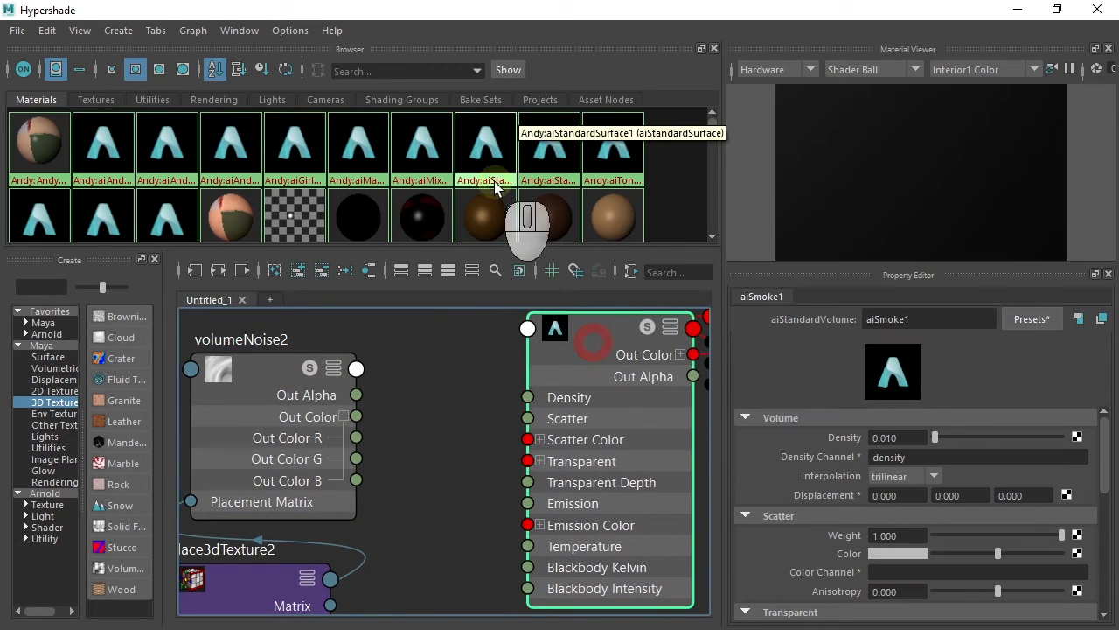
- Create a remapValue node from the node graph's search and place it between volumeNoise2 and aiSmoke1
click(427, 468)
drag(414, 476, 553, 491)
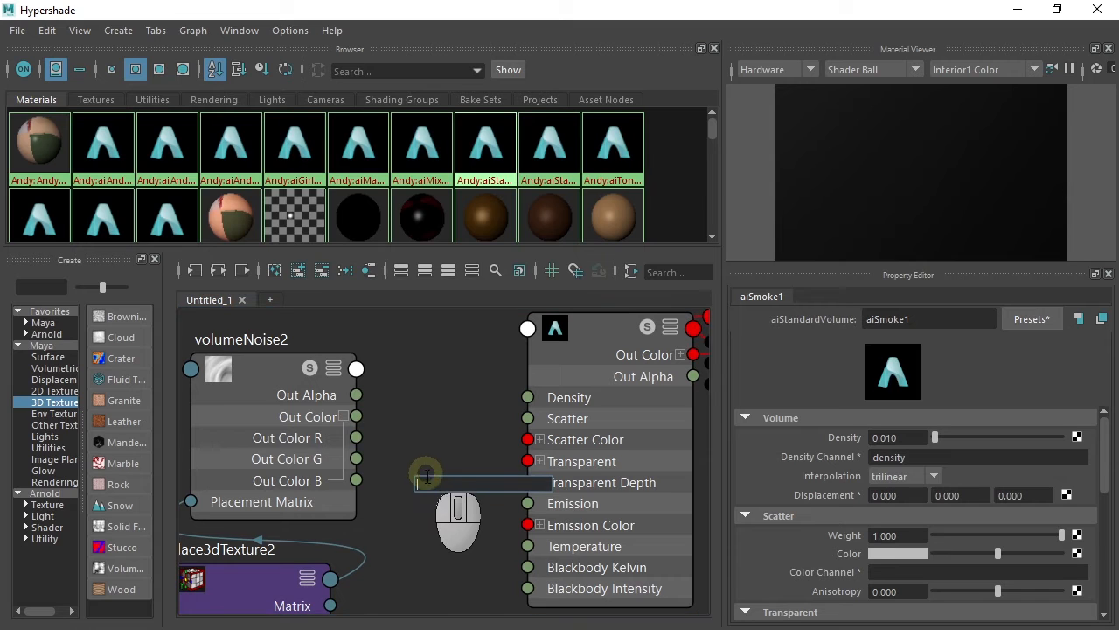
text(re)
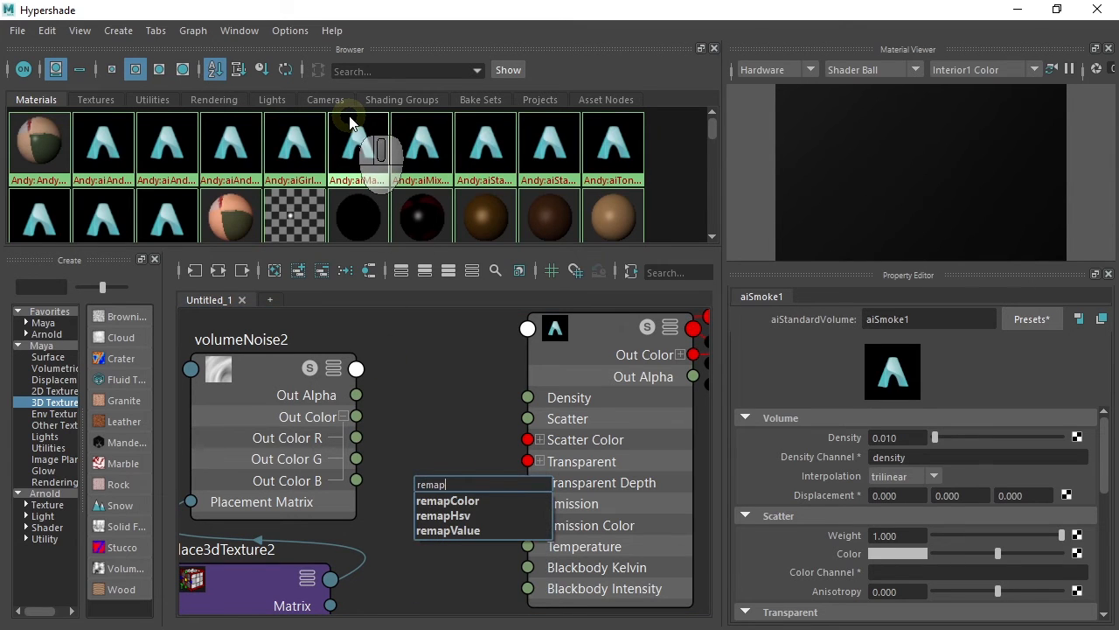
text(map)
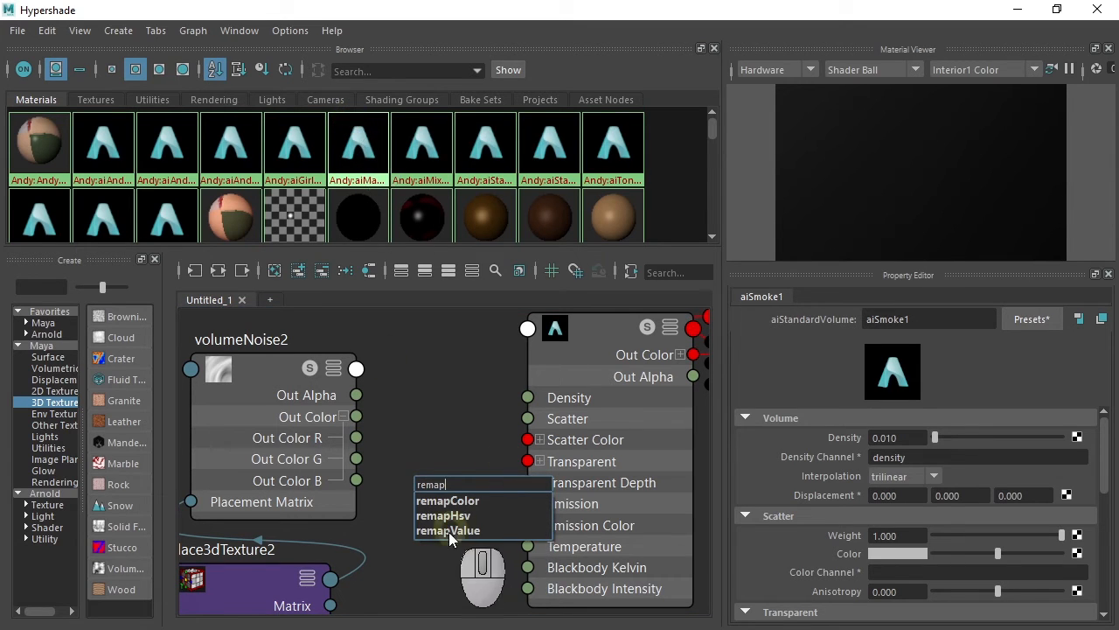
click(448, 530)
drag(451, 499, 469, 368)
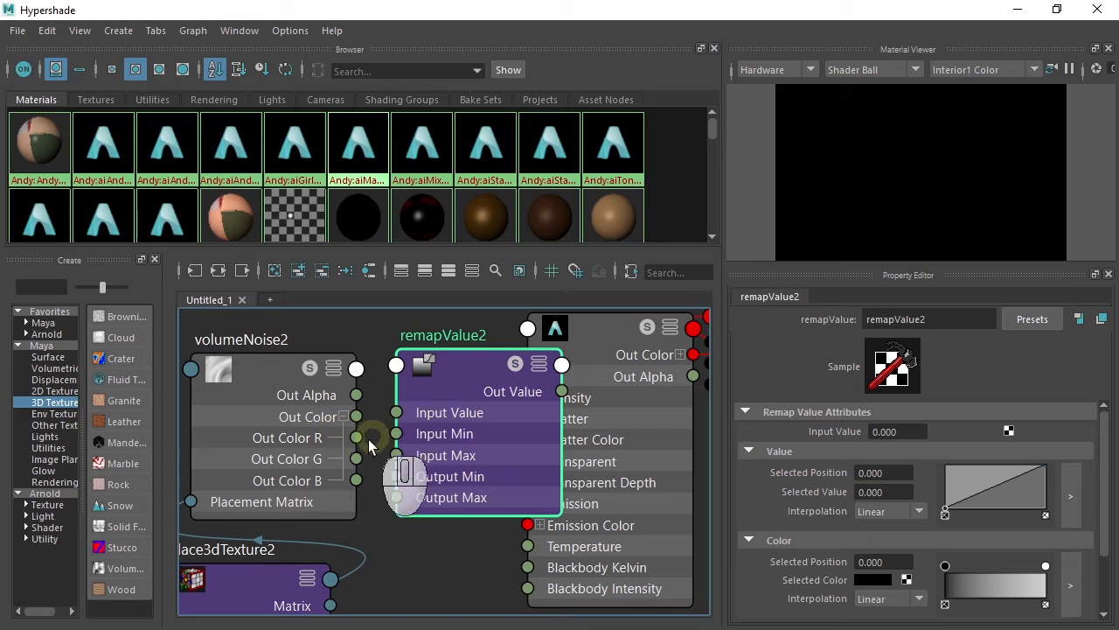
- Connect volumeNoise2's Out Color R to remapValue2's Input Value and its Out Value to aiSmoke1's Density
drag(357, 438, 396, 412)
drag(498, 368, 376, 382)
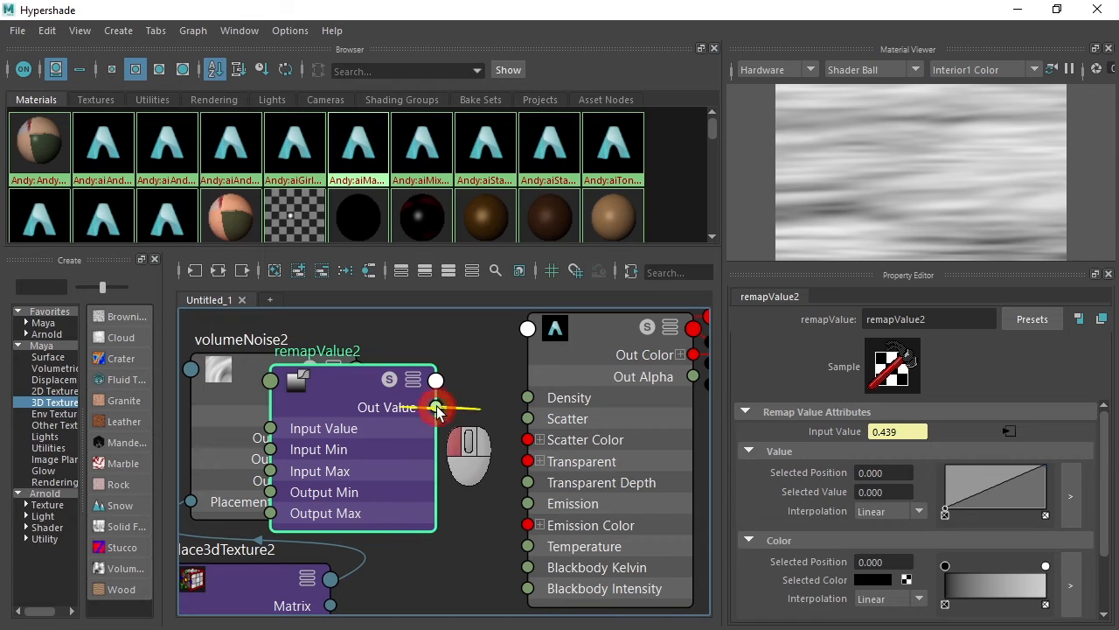
drag(437, 411, 519, 397)
drag(346, 384, 422, 368)
- Set remapValue2's Output Max to 0.01 in the Input and Output Ranges
drag(1103, 453, 1114, 574)
click(746, 552)
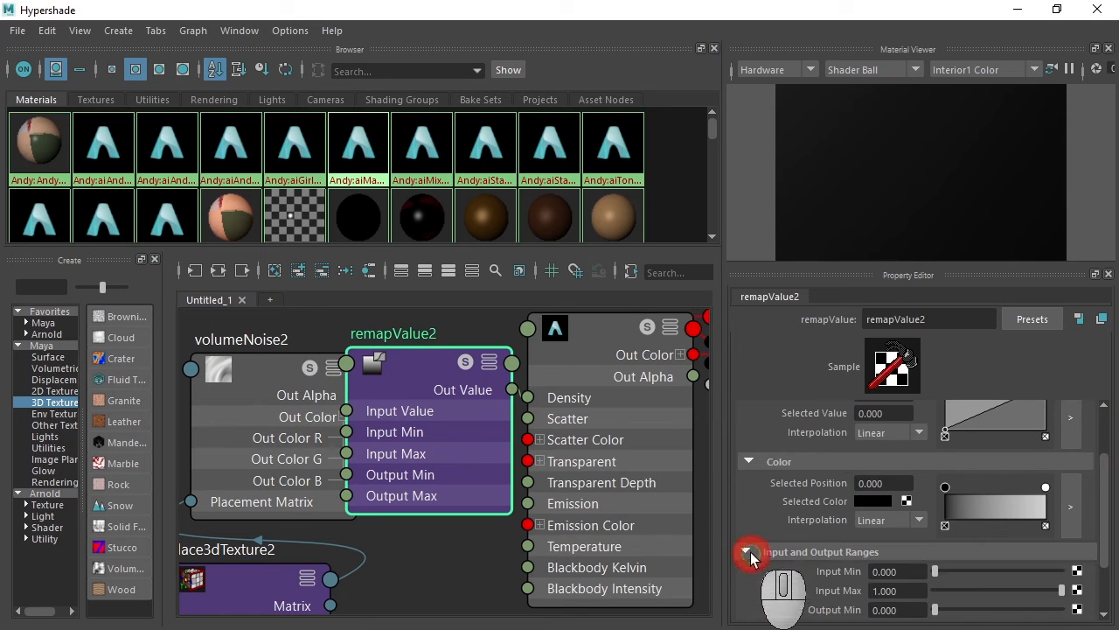
drag(1102, 490, 1106, 568)
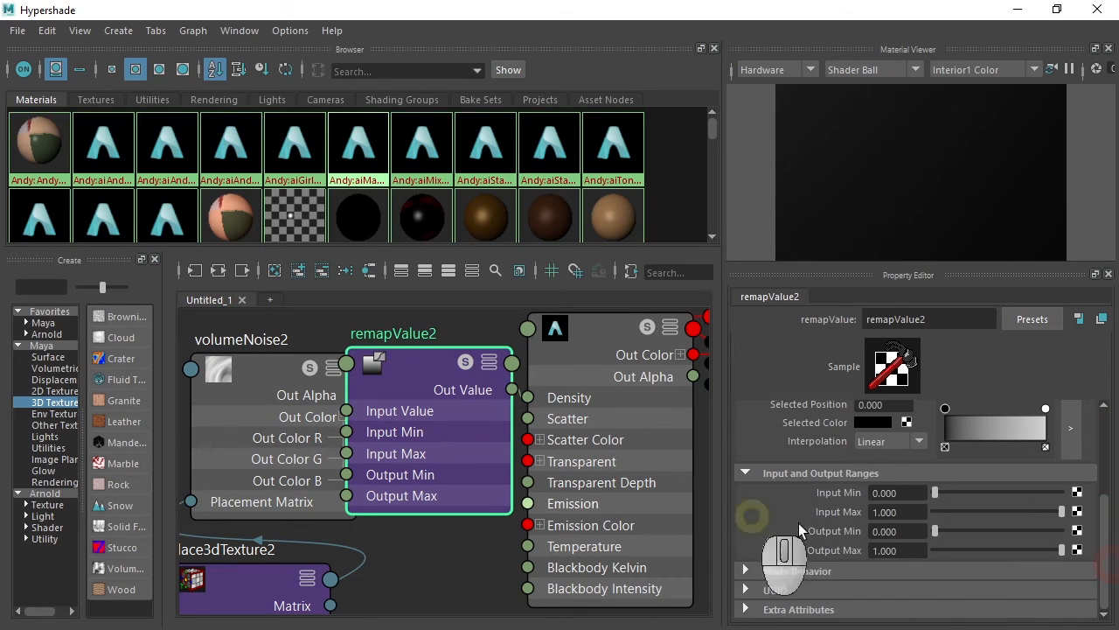
click(896, 550)
text(.0)
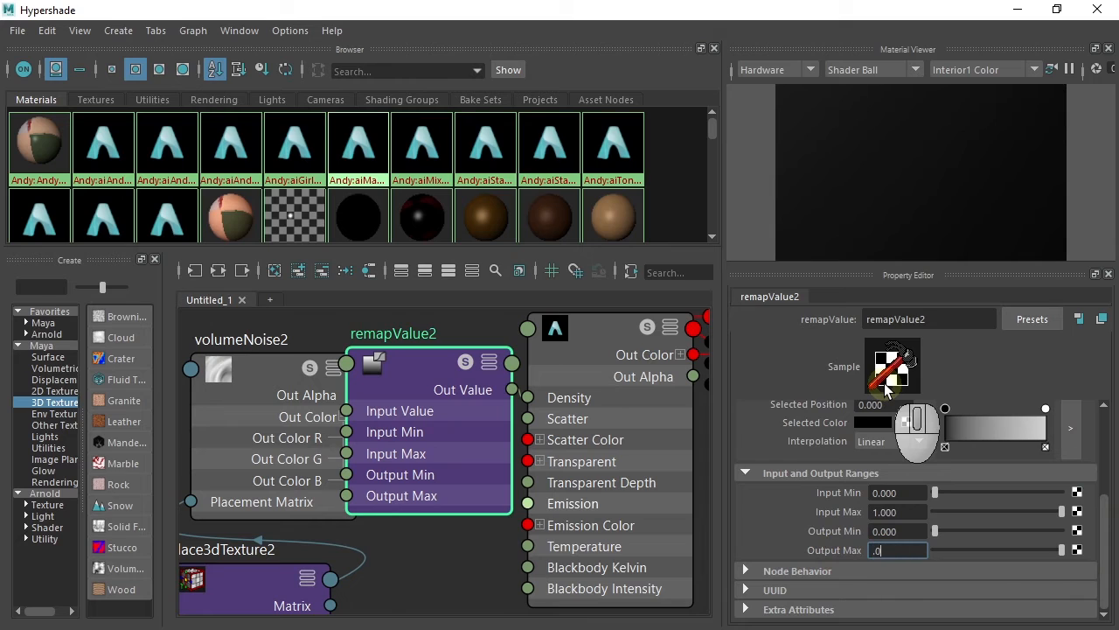
text(01)
key(Return)
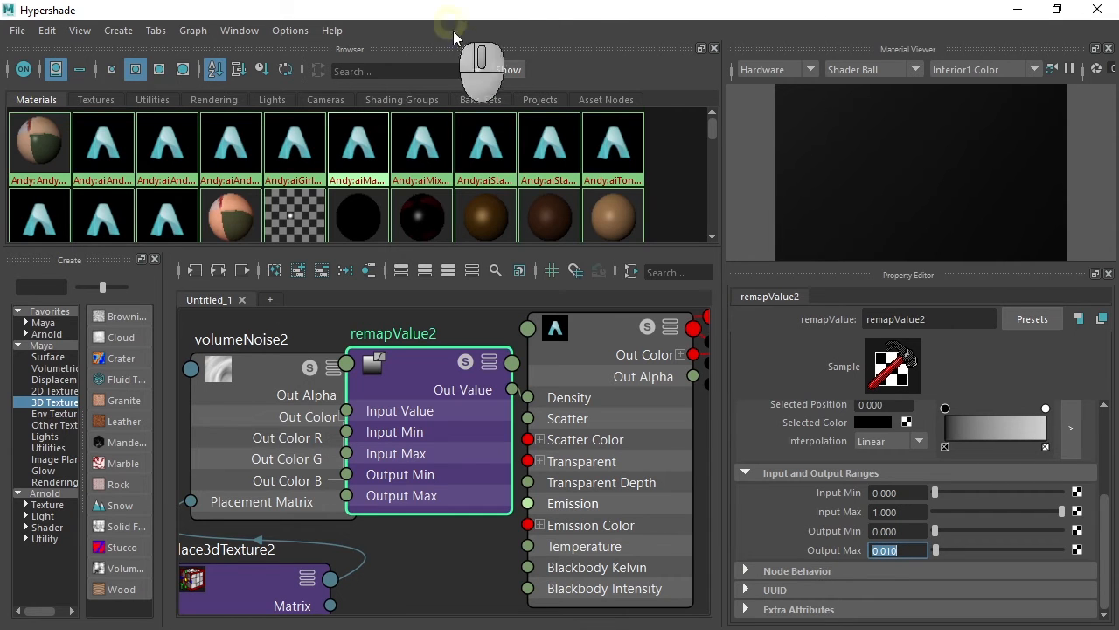
- Preview the noise-driven fog in Arnold RenderView
click(1100, 9)
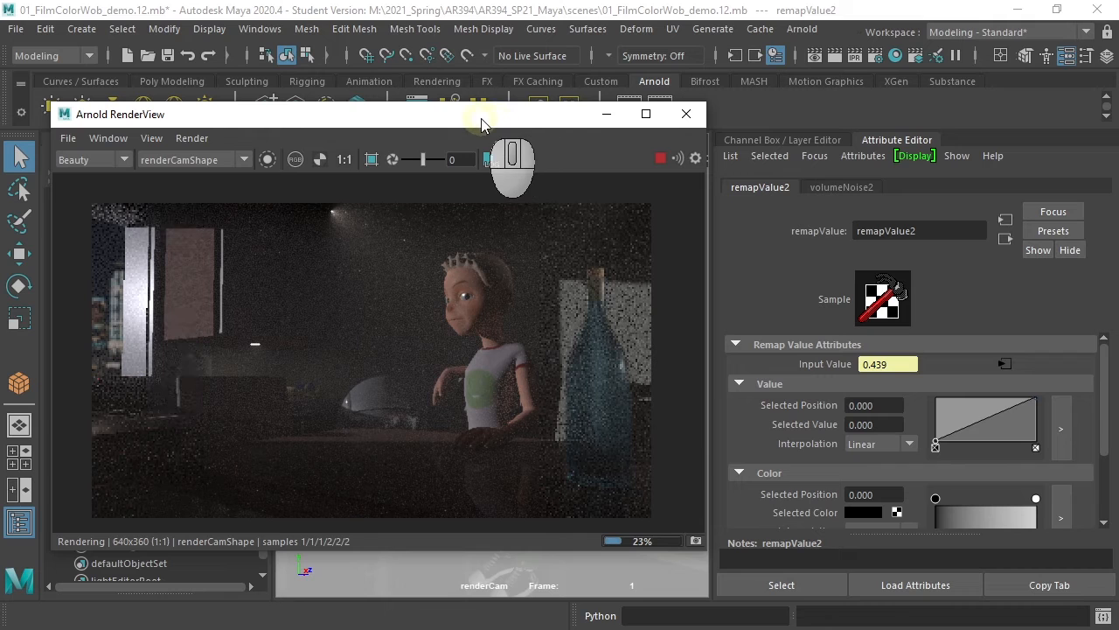
drag(487, 121, 700, 175)
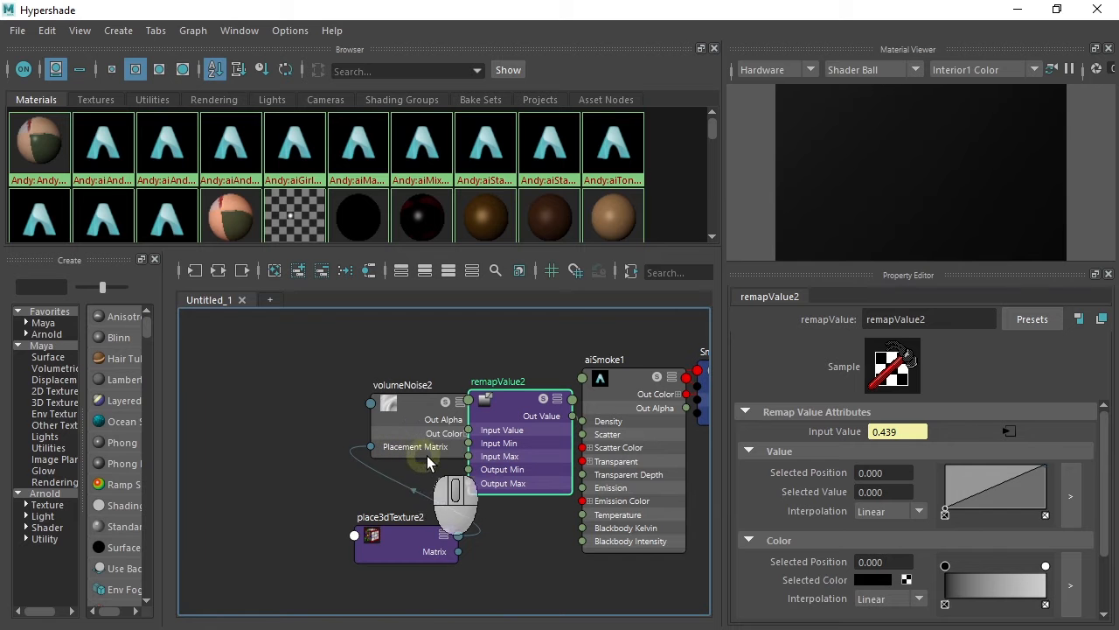
- Select place3dTexture2 and set its Scale to 10 on all three axes, then close the Hypershade
drag(425, 532, 324, 492)
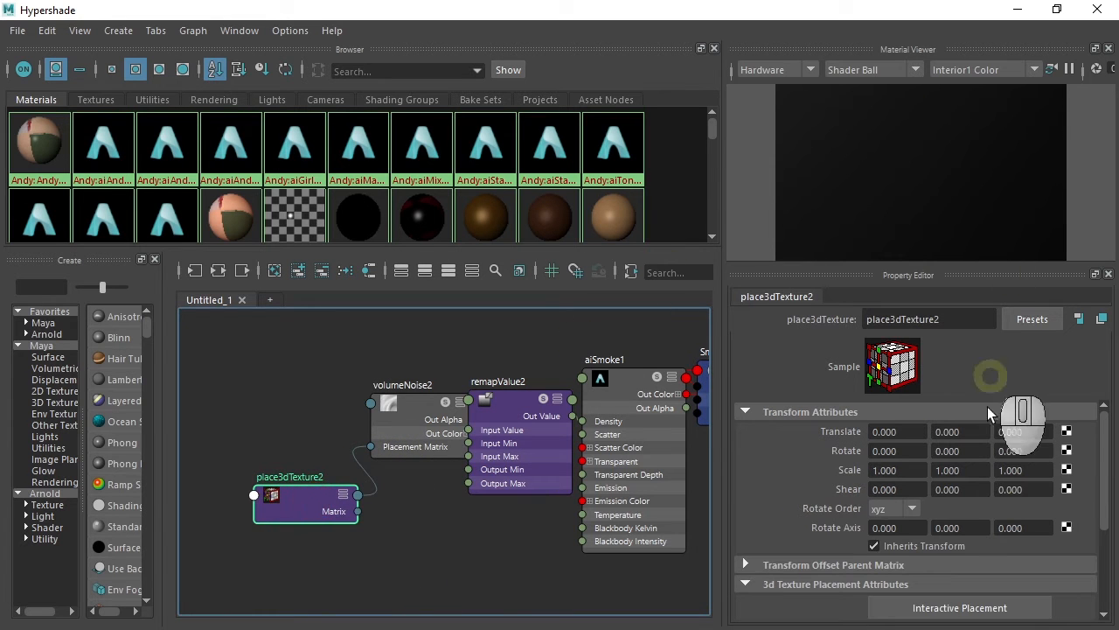
click(887, 470)
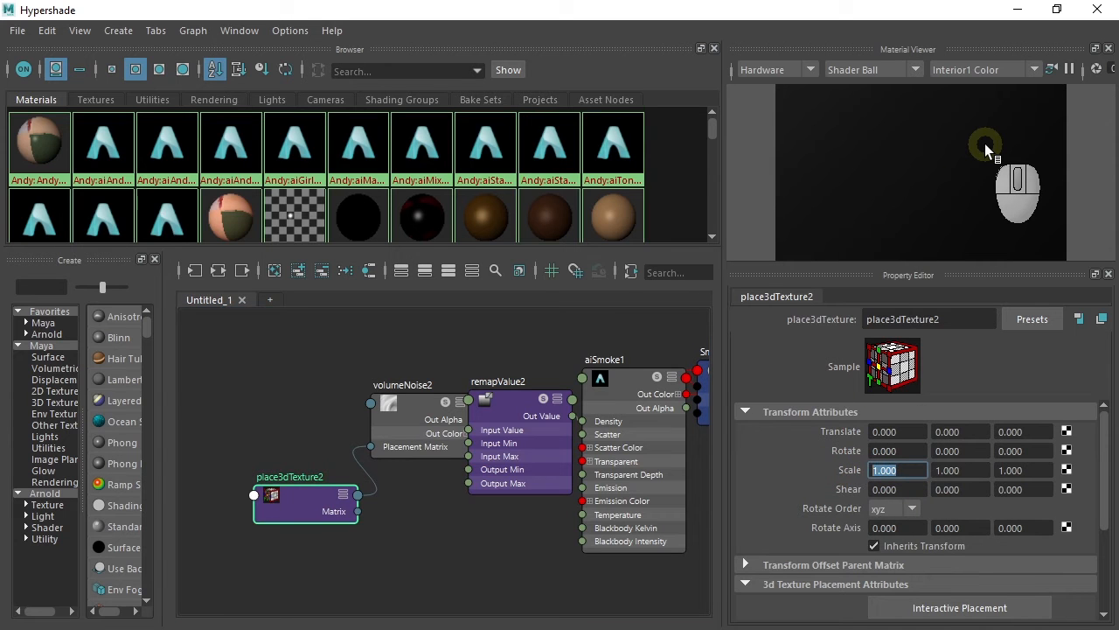
text(10)
key(Tab)
text(10)
key(Tab)
text(10)
key(Tab)
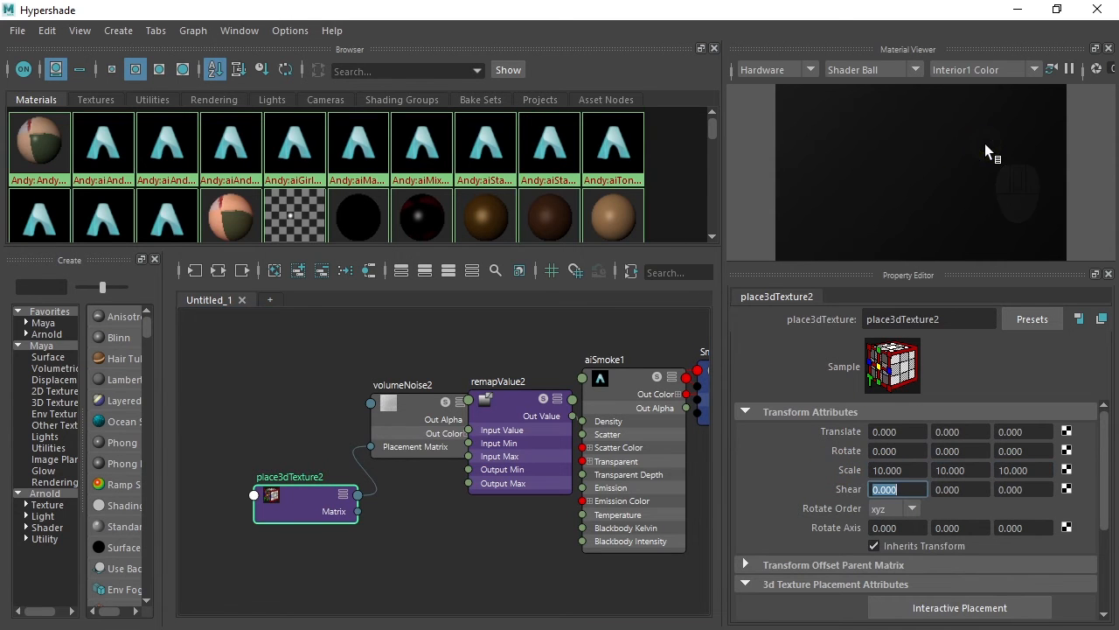
click(1098, 9)
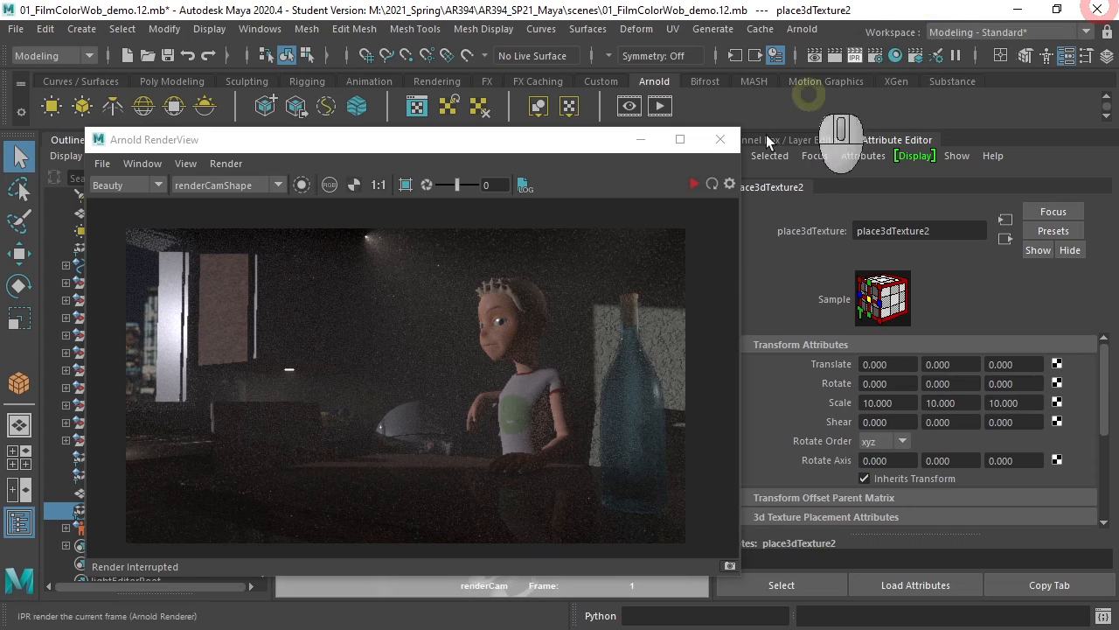
- Stop the render, select SmokeVolume, and re-render the renderCam view isolating the selected SmokeVolume
click(694, 185)
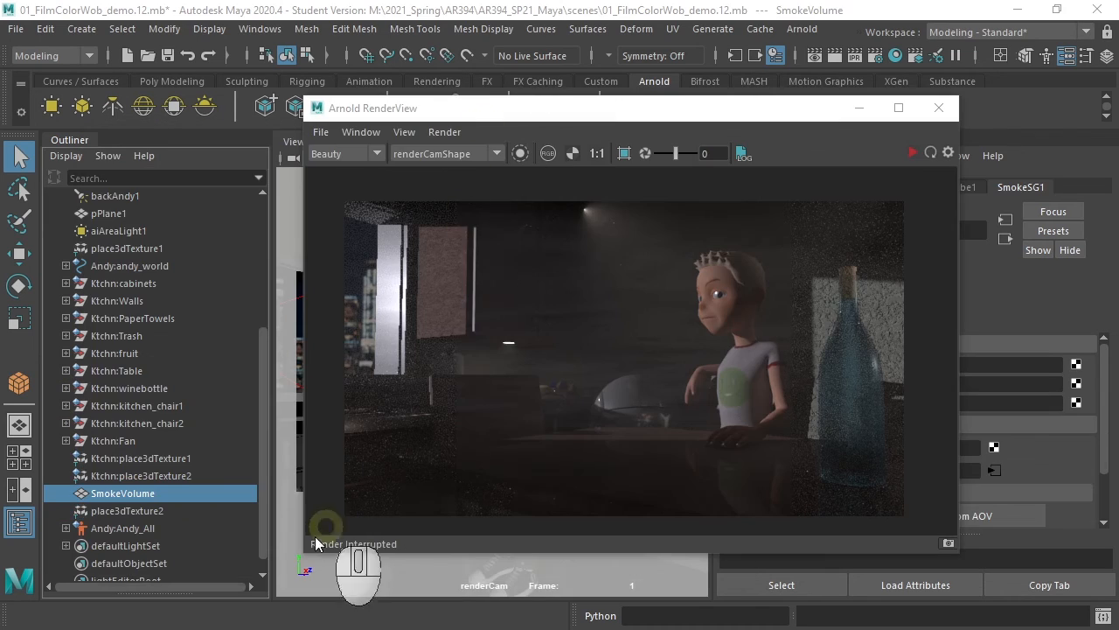
click(142, 495)
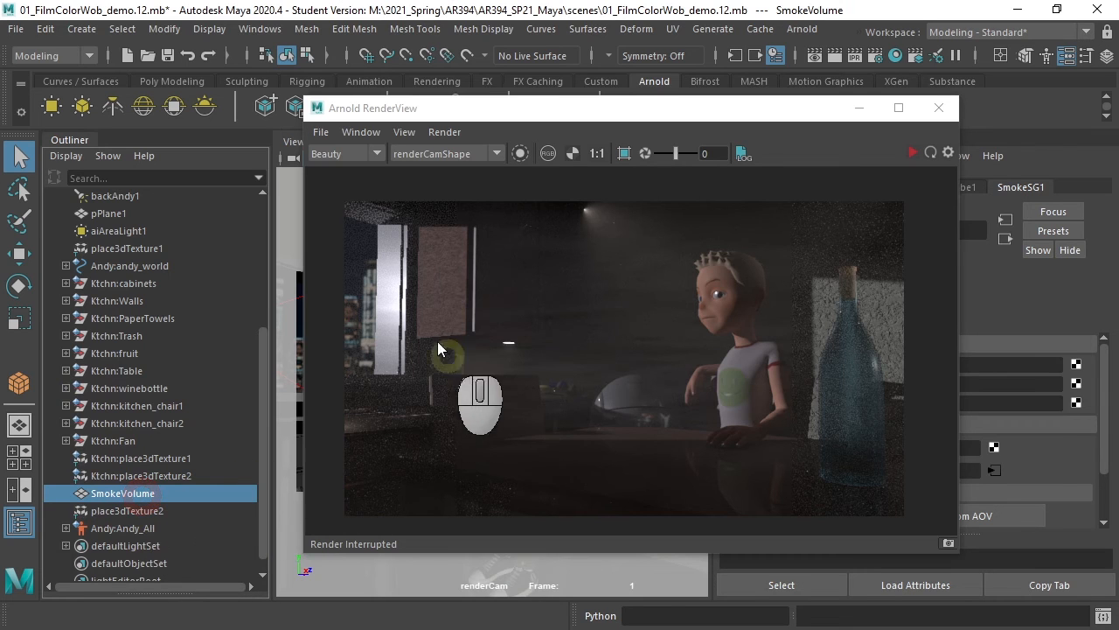
click(520, 153)
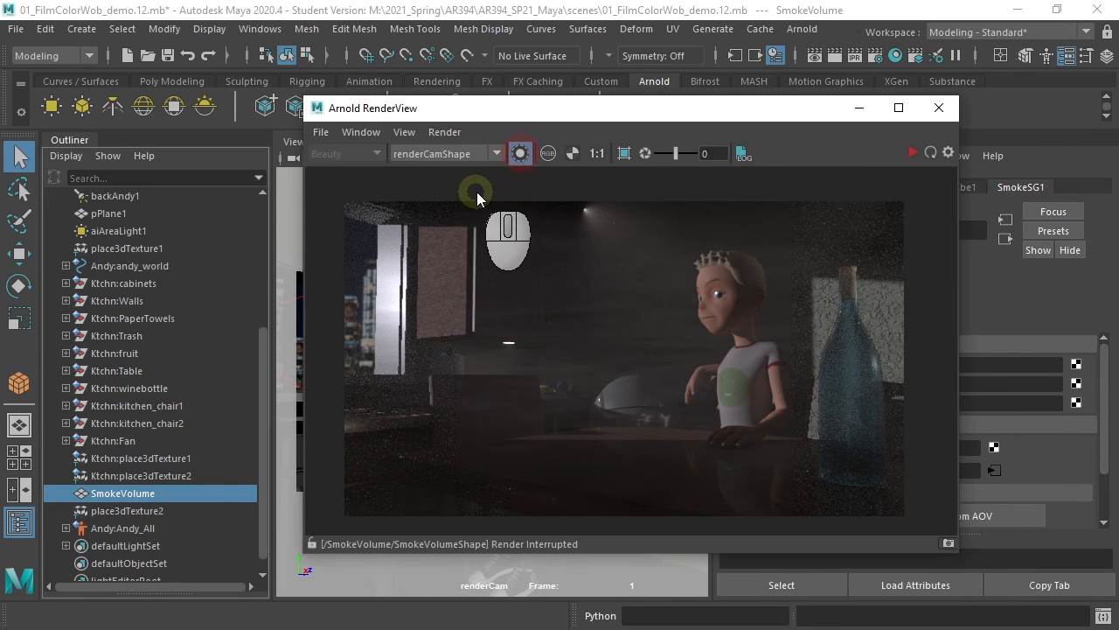
click(913, 151)
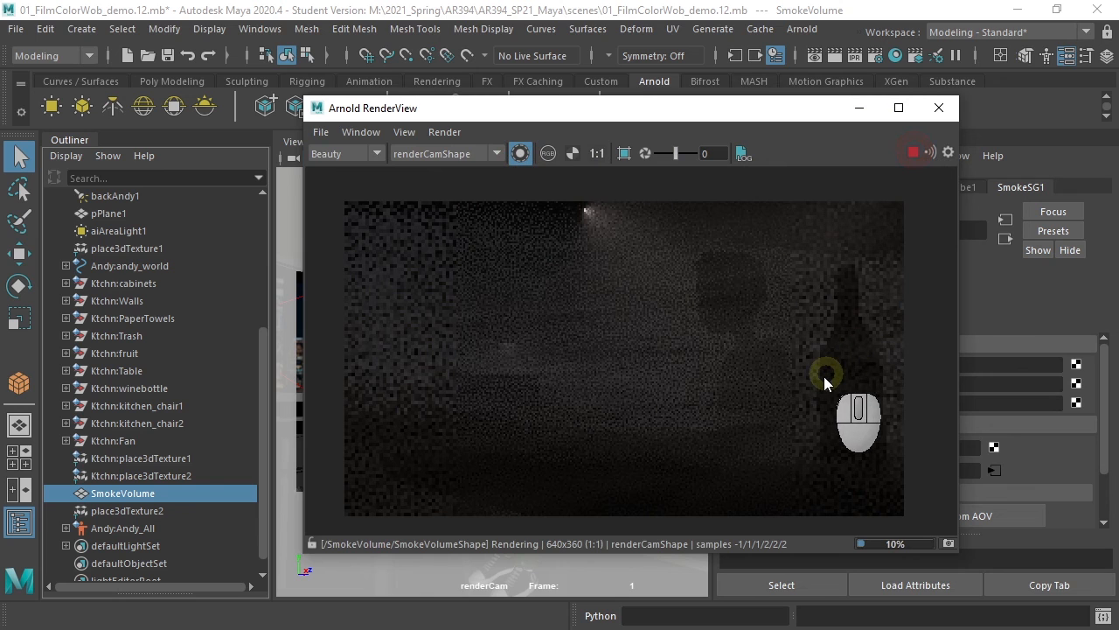